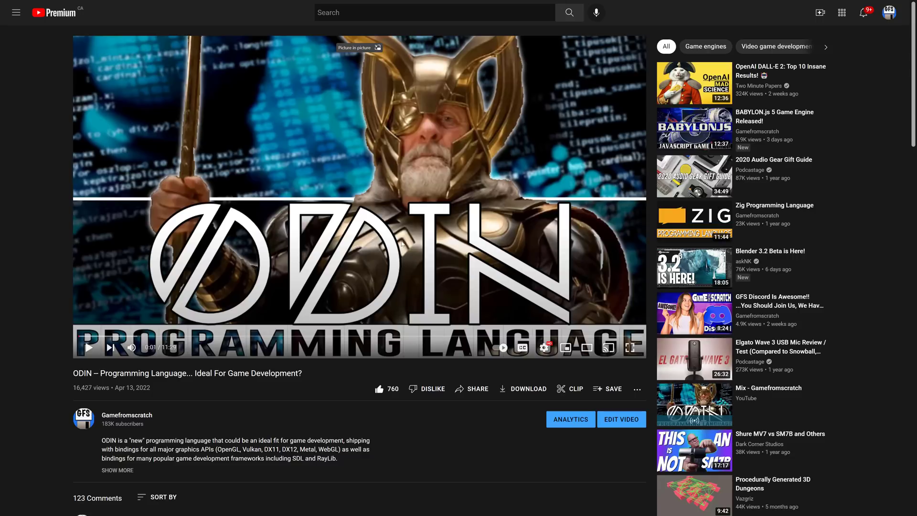
Switch from the Odin programming language video to the JangaFX EmberGen product page
{"action": "key", "text": "ctrl+Tab"}
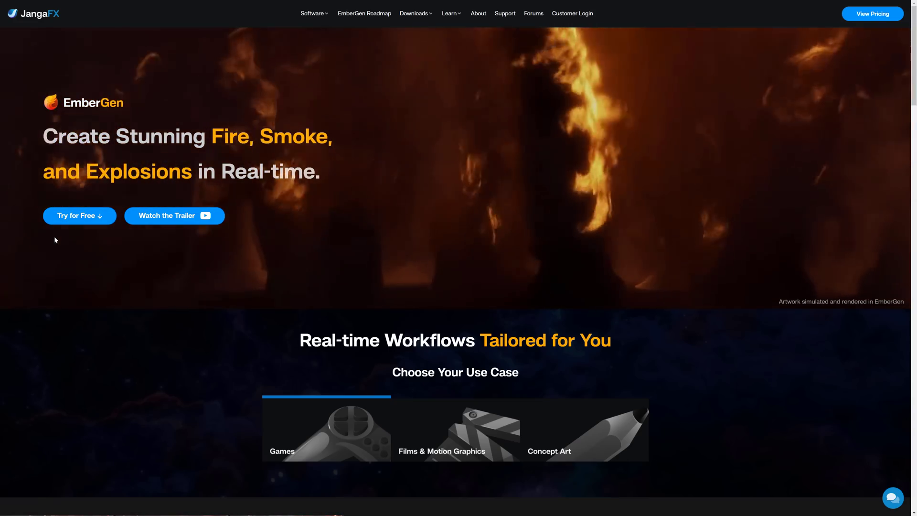
{"action": "mouse_move", "coordinate": [406, 16]}
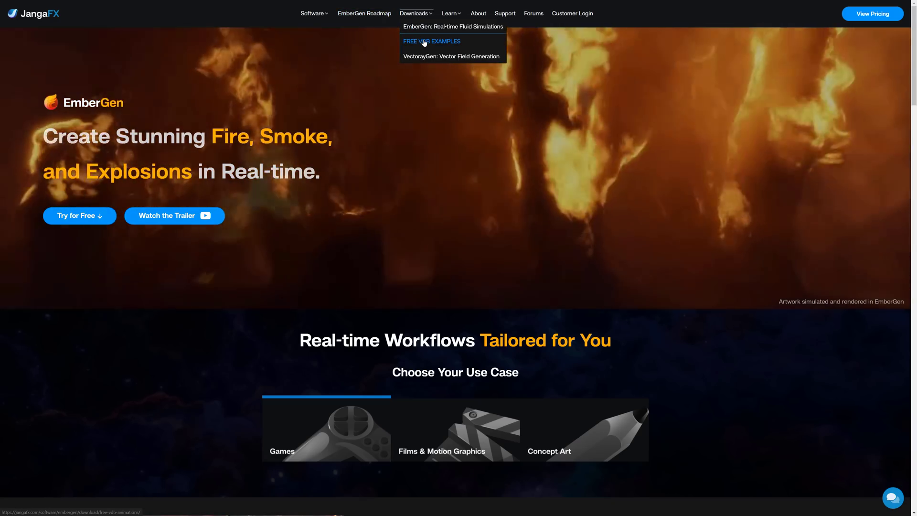
{"action": "left_click", "coordinate": [424, 42]}
{"action": "scroll", "coordinate": [685, 247], "scroll_direction": "down", "scroll_amount": 3}
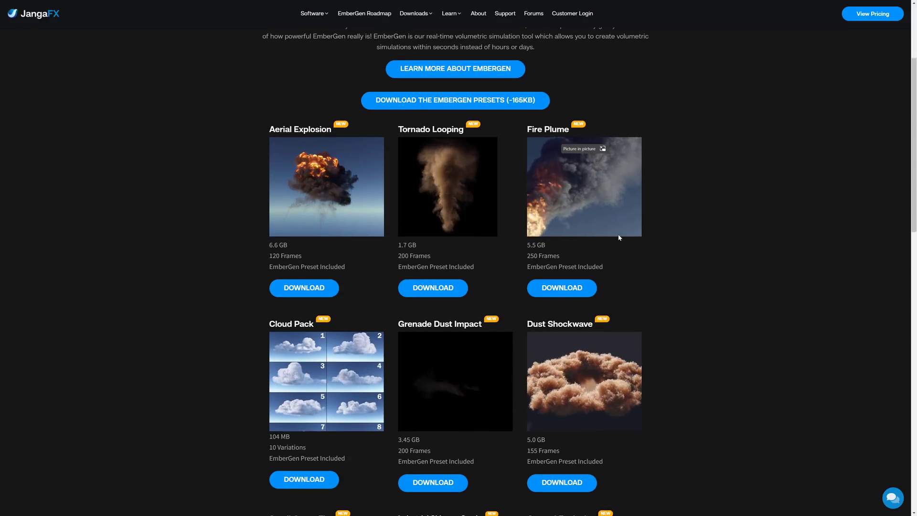
{"action": "scroll", "coordinate": [560, 343], "scroll_direction": "down", "scroll_amount": 10}
{"action": "scroll", "coordinate": [560, 339], "scroll_direction": "down", "scroll_amount": 4}
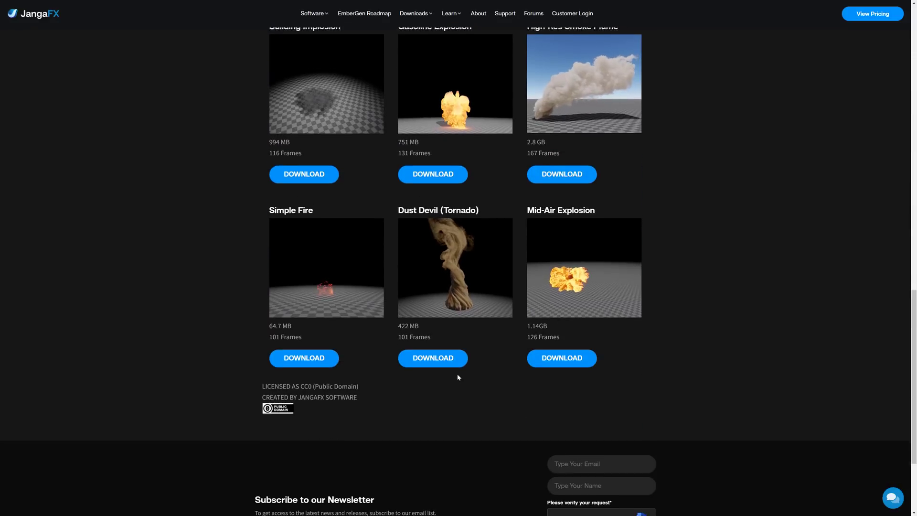
{"action": "scroll", "coordinate": [654, 227], "scroll_direction": "up", "scroll_amount": 8}
{"action": "scroll", "coordinate": [368, 207], "scroll_direction": "up", "scroll_amount": 6}
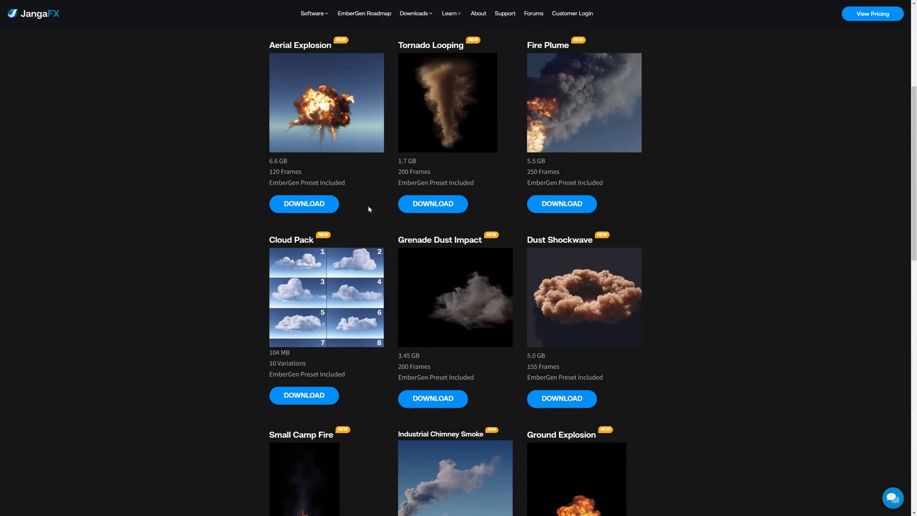
{"action": "mouse_move", "coordinate": [561, 374]}
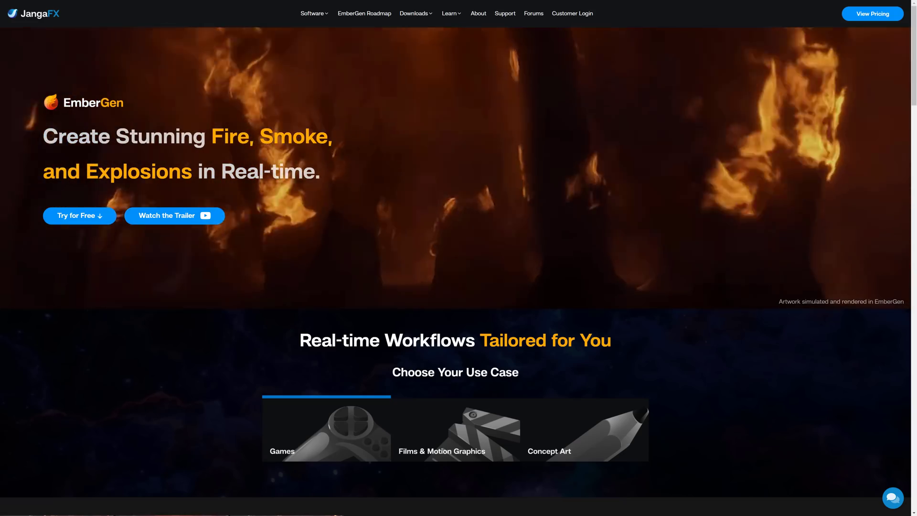
Switch to EmberGen's 02_torch_flame scene and move the flame emitter along the X axis
{"action": "key", "text": "alt+Tab"}
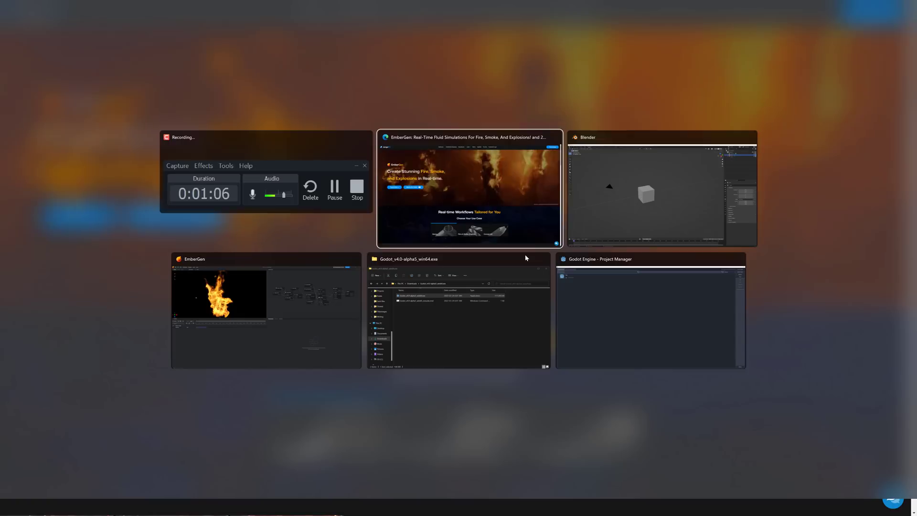
{"action": "key", "text": "alt+Tab"}
{"action": "key", "text": "alt+Tab"}
{"action": "key", "text": "alt+Tab"}
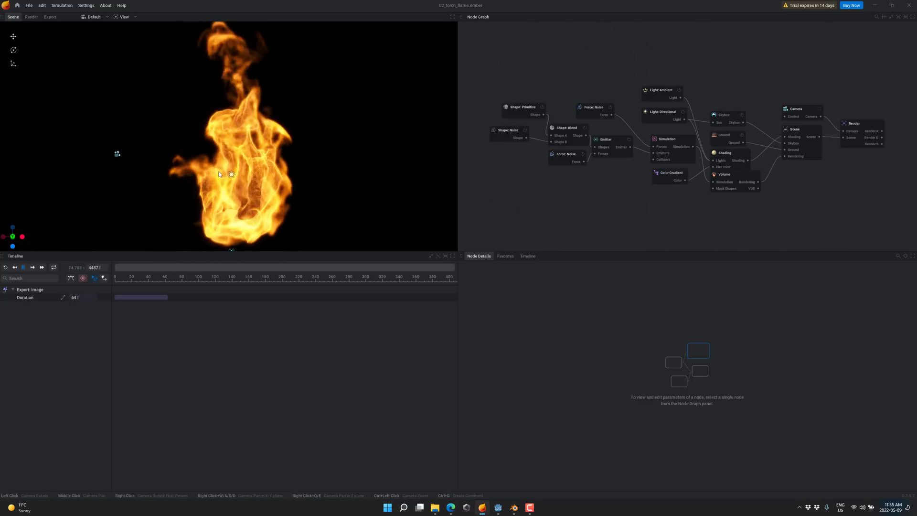
{"action": "left_click_drag", "start_coordinate": [219, 171], "coordinate": [230, 233]}
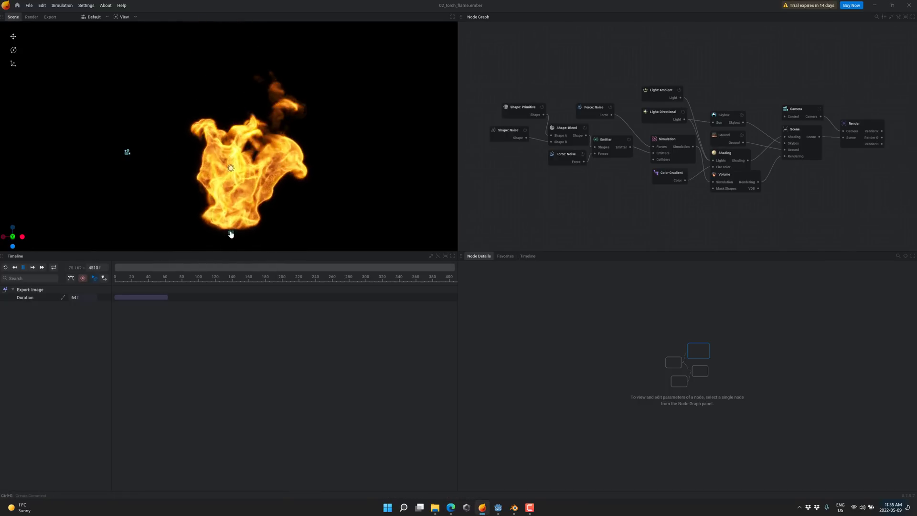
{"action": "left_click", "coordinate": [231, 233]}
{"action": "left_click_drag", "start_coordinate": [190, 234], "coordinate": [178, 218]}
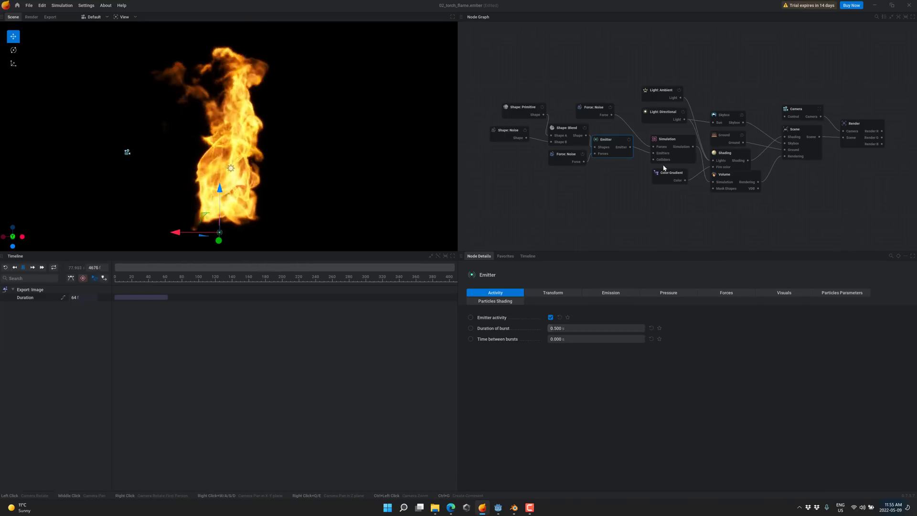
Review the Emitter node's Transform, Emission and Forces settings in Node Details
{"action": "scroll", "coordinate": [681, 141], "scroll_direction": "up", "scroll_amount": 5}
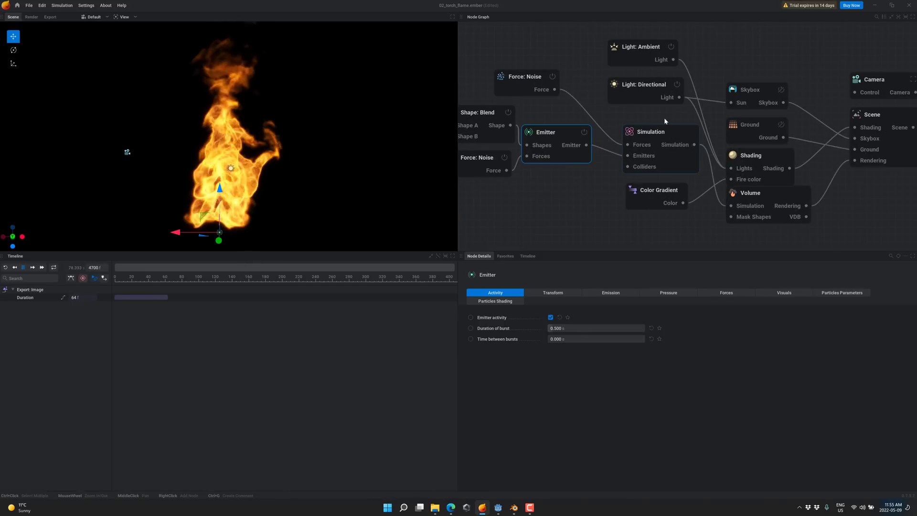
{"action": "middle_click_drag", "start_coordinate": [663, 117], "coordinate": [830, 127]}
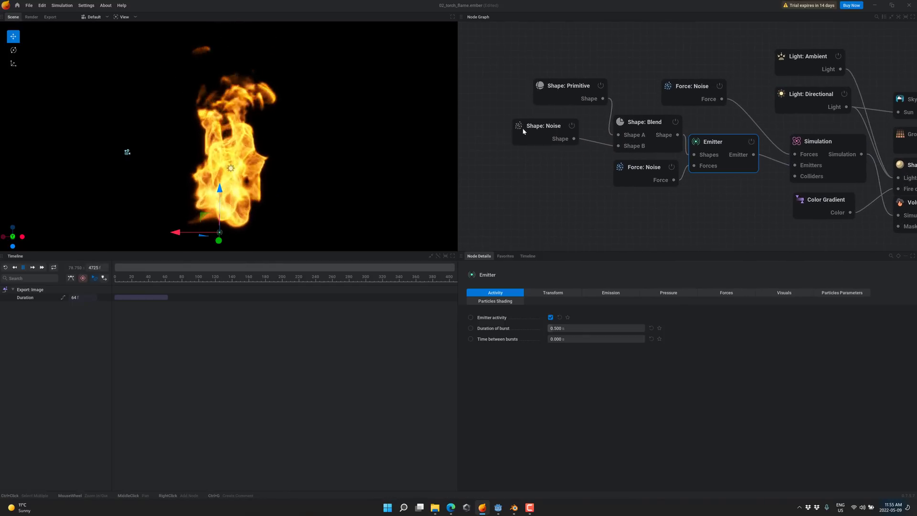
{"action": "middle_click_drag", "start_coordinate": [597, 191], "coordinate": [548, 194]}
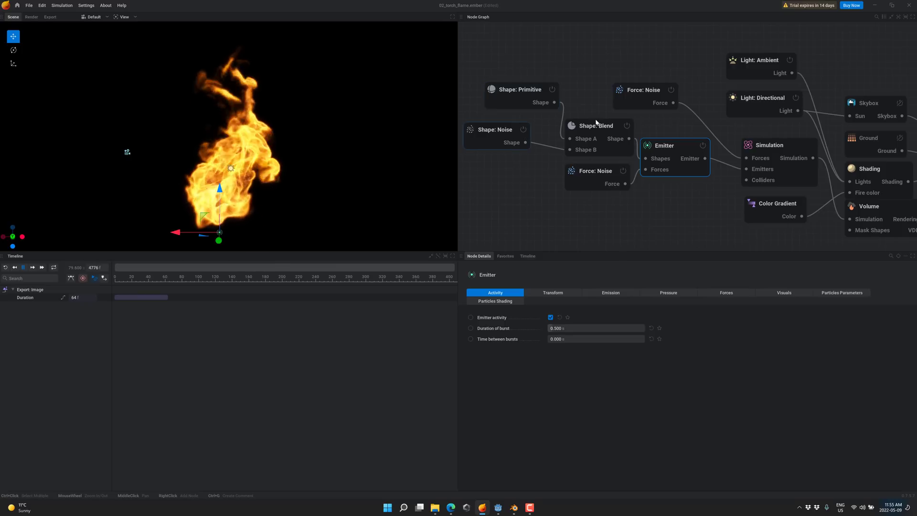
{"action": "middle_click_drag", "start_coordinate": [585, 190], "coordinate": [565, 191]}
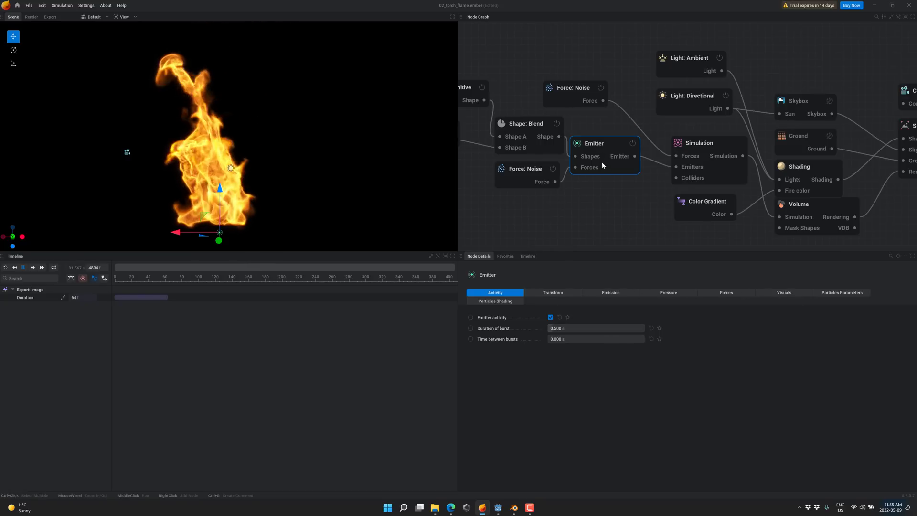
{"action": "left_click", "coordinate": [553, 293]}
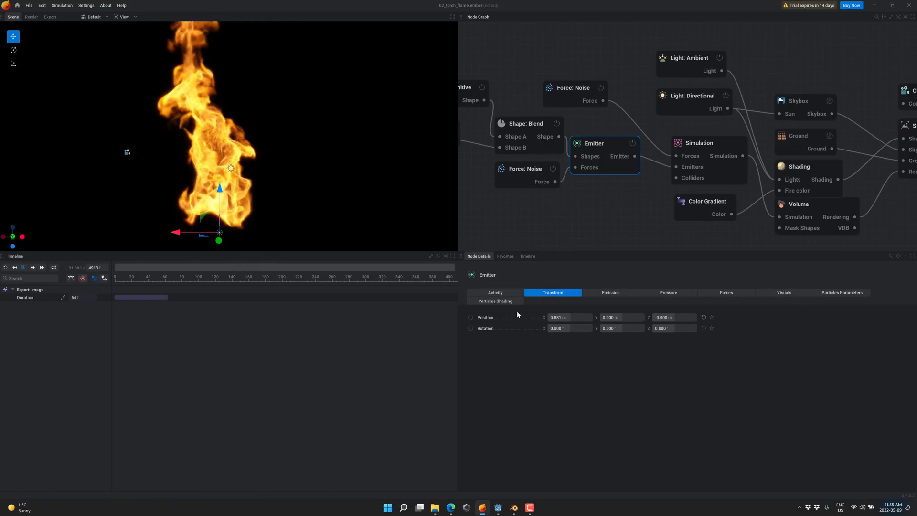
{"action": "left_click", "coordinate": [623, 297]}
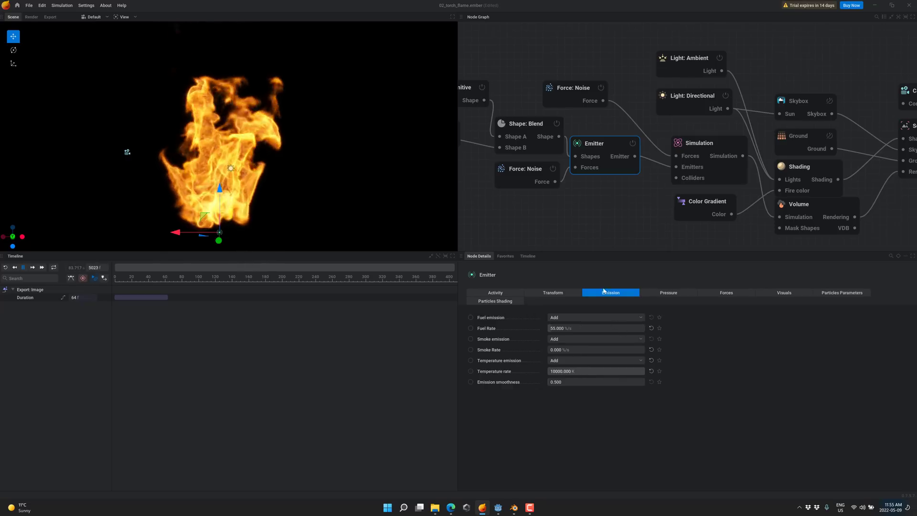
{"action": "left_click", "coordinate": [723, 294]}
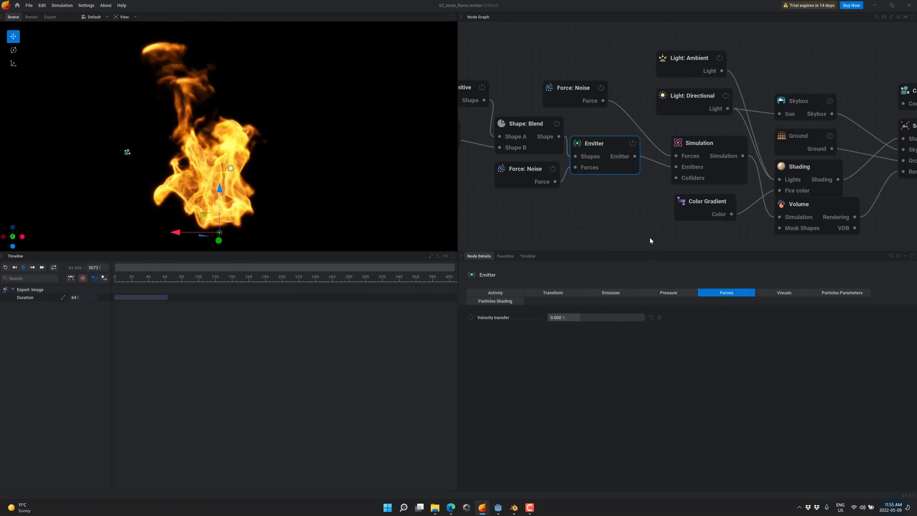
Pan the node graph to the Simulation node, sized 128 × 128 × 196 voxels at 0.100
{"action": "middle_click_drag", "start_coordinate": [650, 240], "coordinate": [610, 242]}
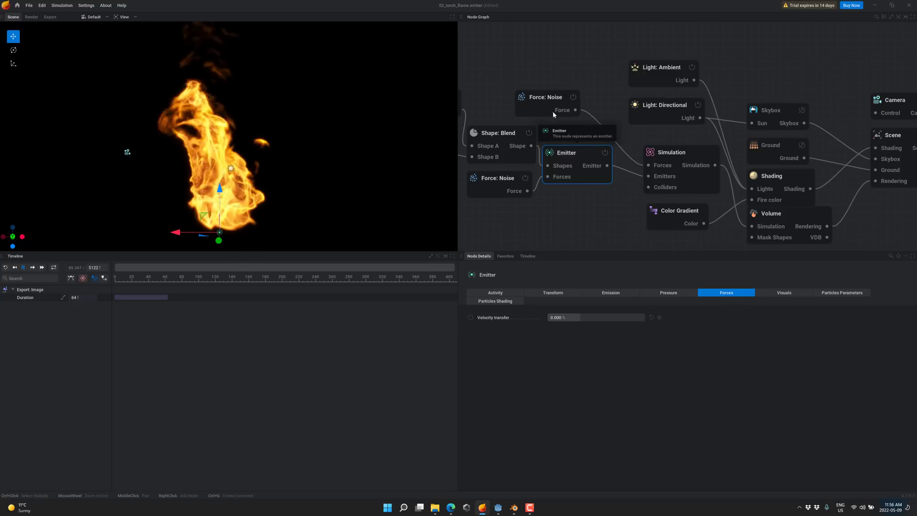
{"action": "middle_click_drag", "start_coordinate": [534, 185], "coordinate": [450, 193]}
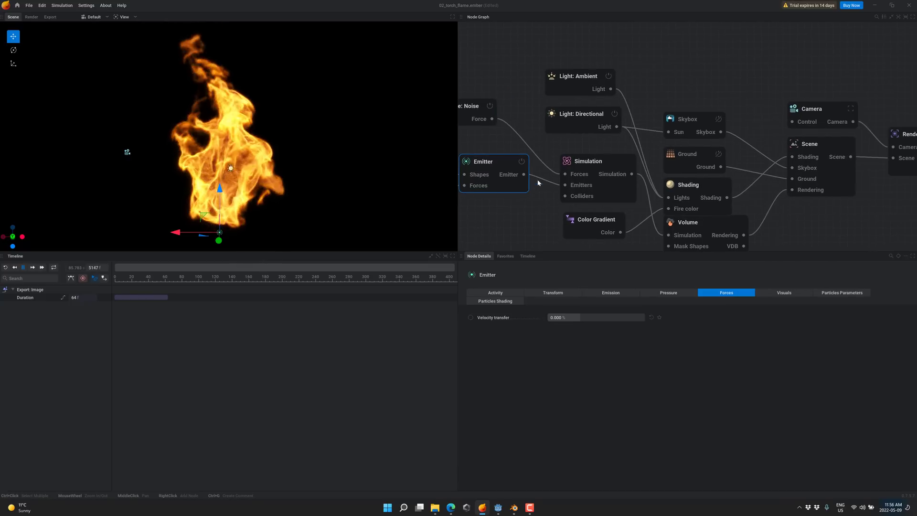
{"action": "middle_click_drag", "start_coordinate": [621, 182], "coordinate": [616, 157]}
On the Simulation node, check the simulation modes and raise Flame intensity to 100
{"action": "left_click", "coordinate": [601, 141]}
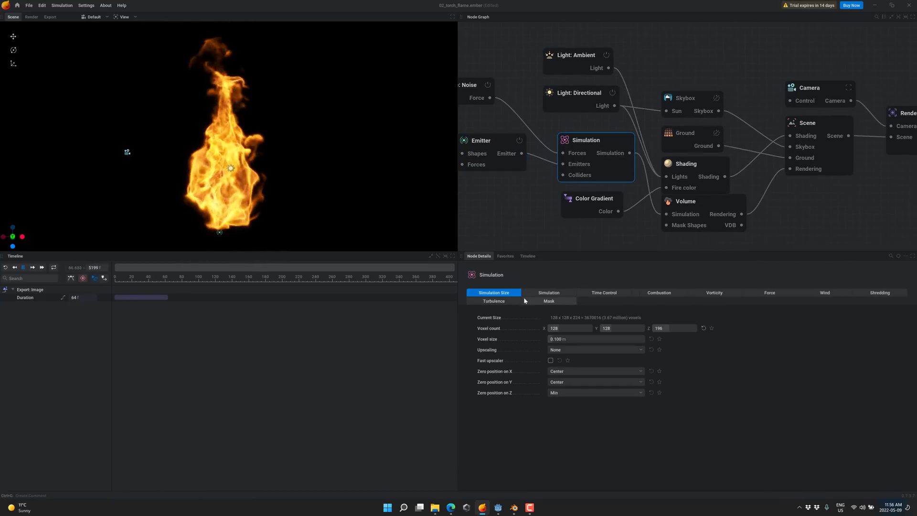
{"action": "left_click", "coordinate": [556, 293]}
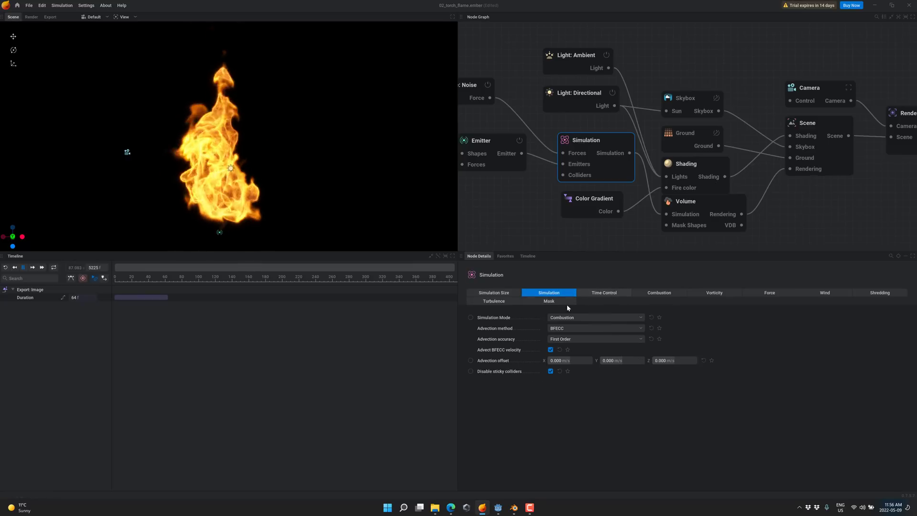
{"action": "left_click", "coordinate": [554, 319]}
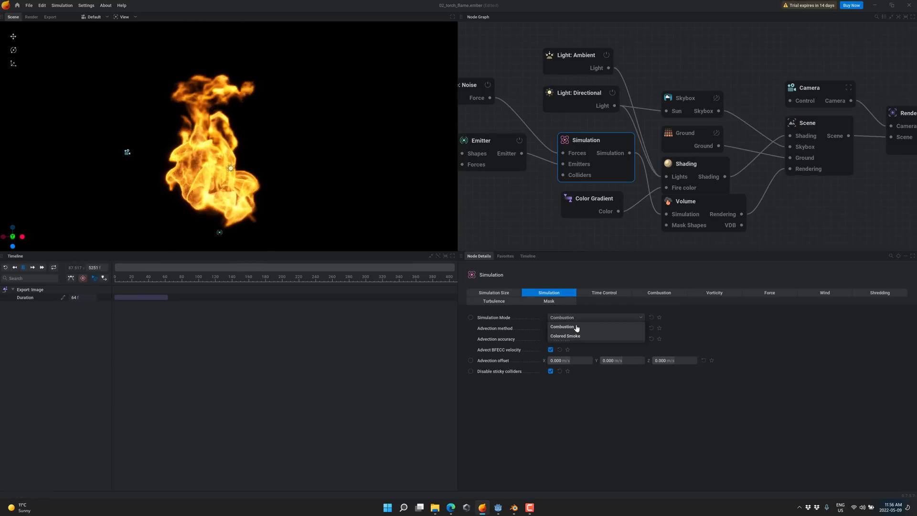
{"action": "left_click", "coordinate": [652, 293]}
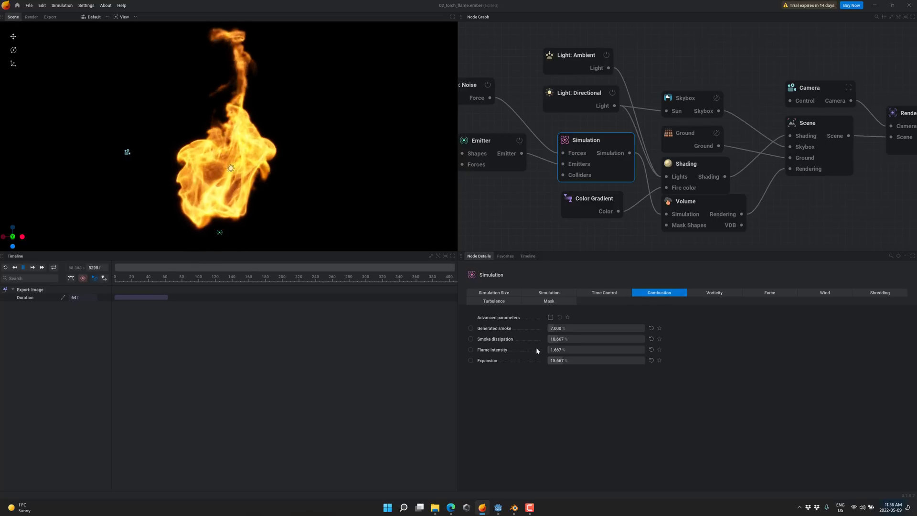
{"action": "left_click_drag", "start_coordinate": [551, 349], "coordinate": [647, 349]}
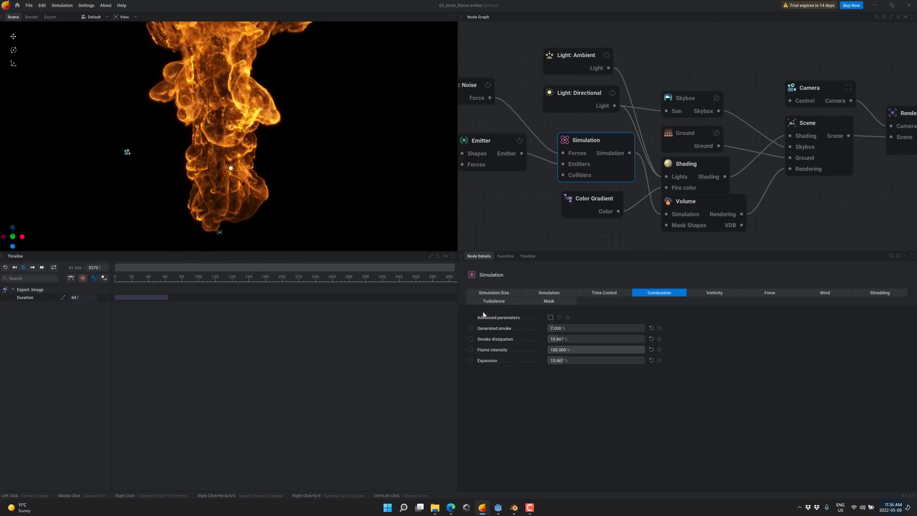
Set advection turbulence to 25.667% and smoke turbulence to 31.667%, then select the Volume node
{"action": "left_click", "coordinate": [499, 302]}
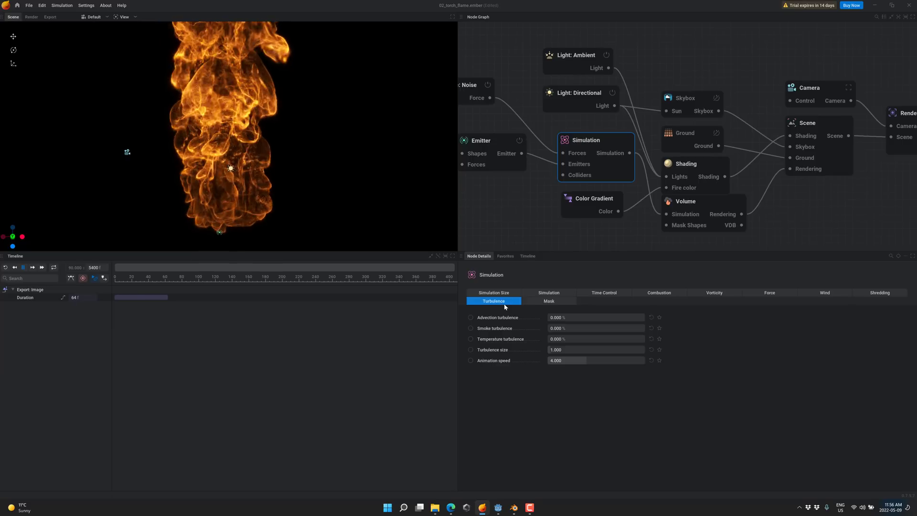
{"action": "left_click_drag", "start_coordinate": [559, 319], "coordinate": [577, 327]}
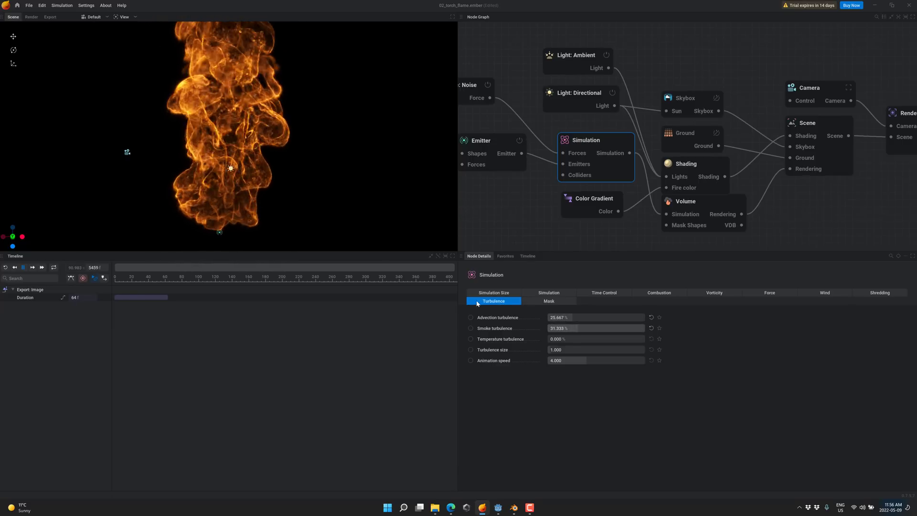
{"action": "scroll", "coordinate": [316, 208], "scroll_direction": "down", "scroll_amount": 3}
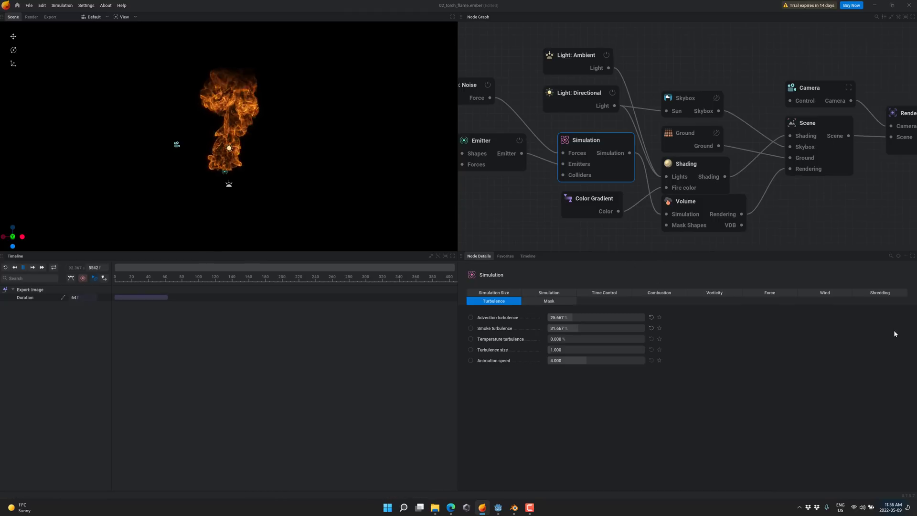
{"action": "middle_click_drag", "start_coordinate": [731, 209], "coordinate": [569, 174]}
{"action": "left_click", "coordinate": [569, 185]}
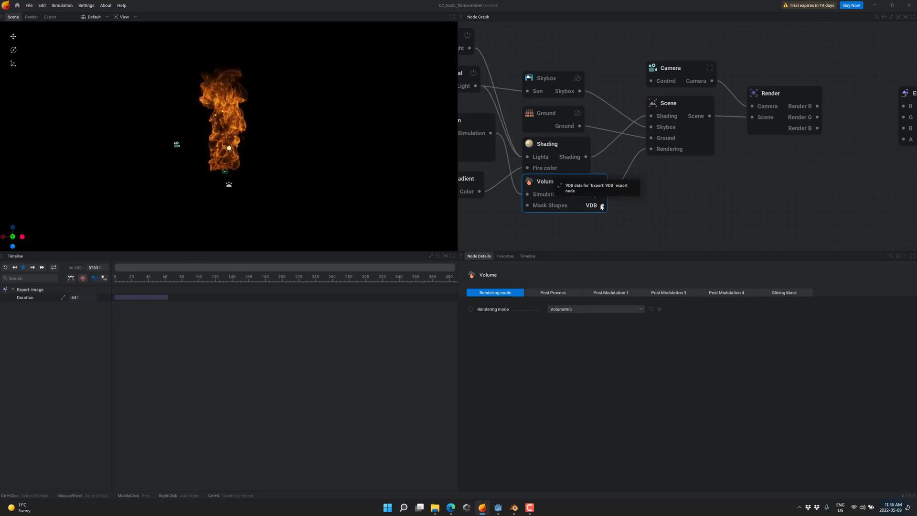
Wire an Export: VDB node to the Volume output and export 64 frames to C:\temp\OutFiles.vdb
{"action": "left_click_drag", "start_coordinate": [603, 205], "coordinate": [667, 214]}
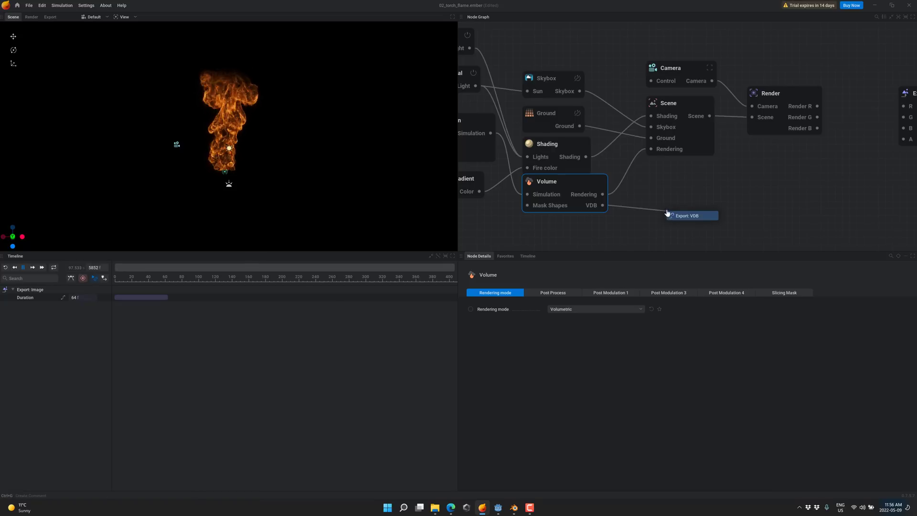
{"action": "left_click", "coordinate": [681, 216]}
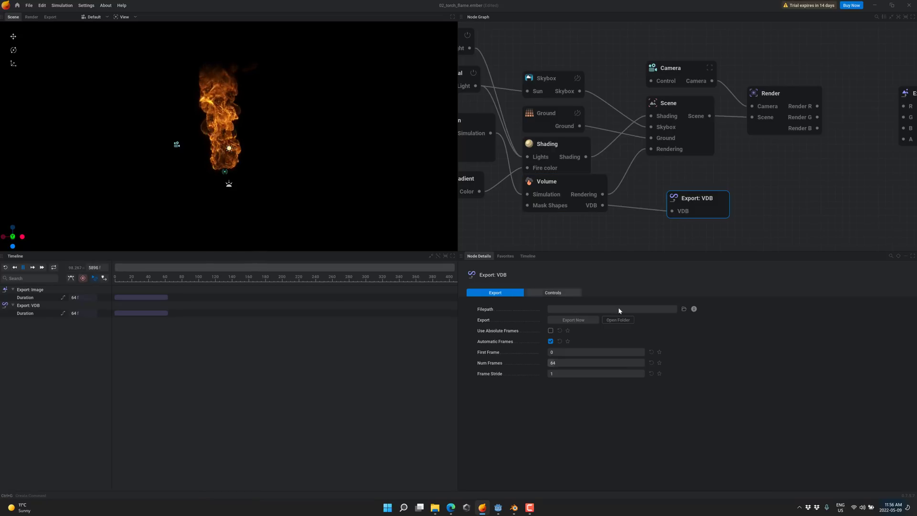
{"action": "left_click", "coordinate": [684, 310]}
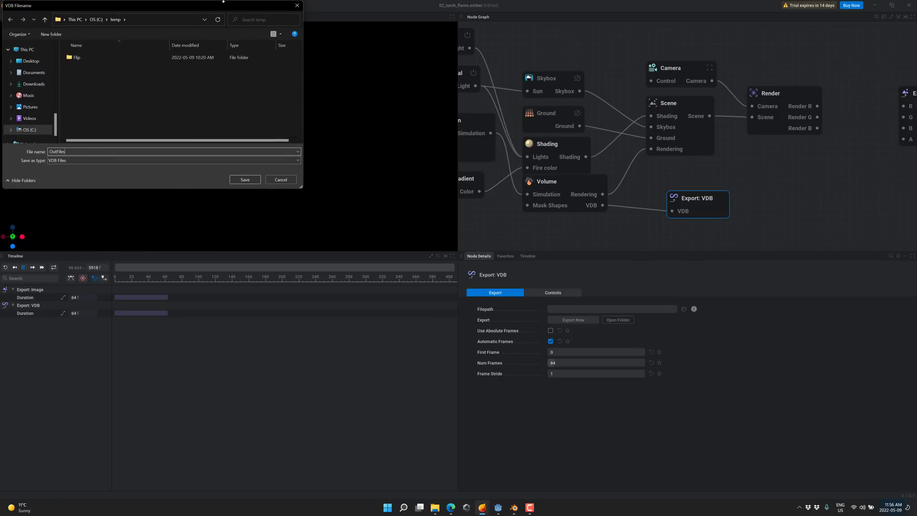
{"action": "left_click", "coordinate": [244, 180]}
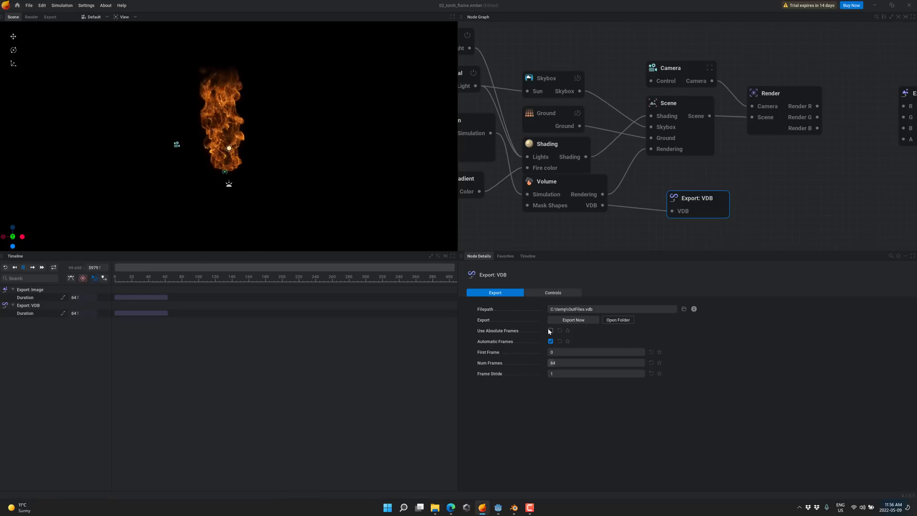
{"action": "left_click", "coordinate": [570, 320]}
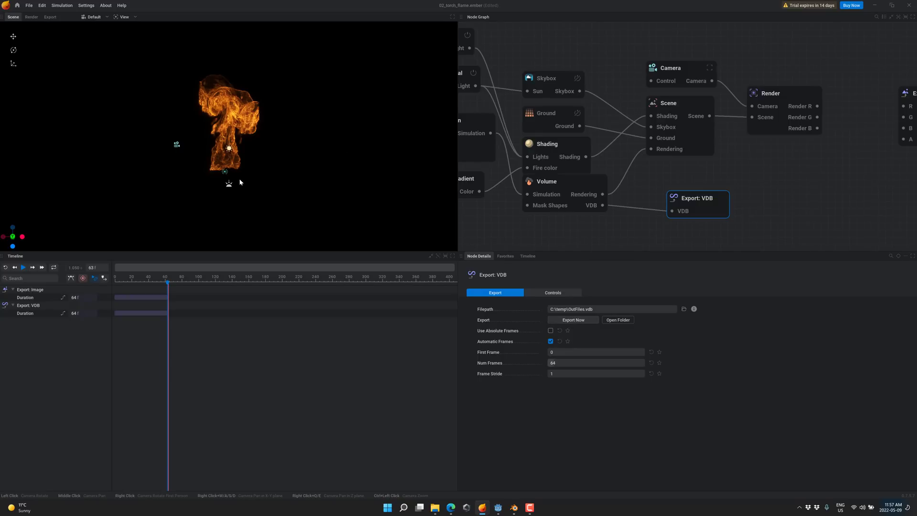
In Blender, delete the default cube and start an OpenVDB volume import
{"action": "left_click", "coordinate": [518, 506]}
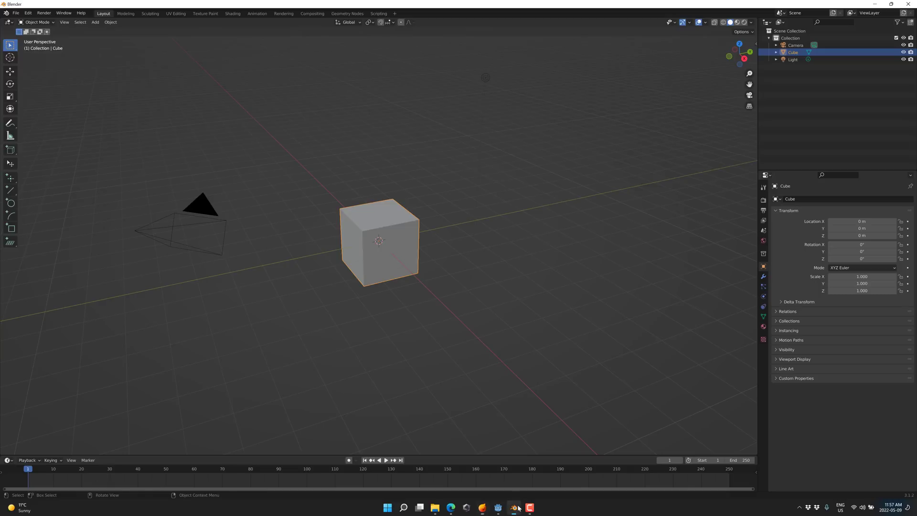
{"action": "left_click", "coordinate": [401, 249]}
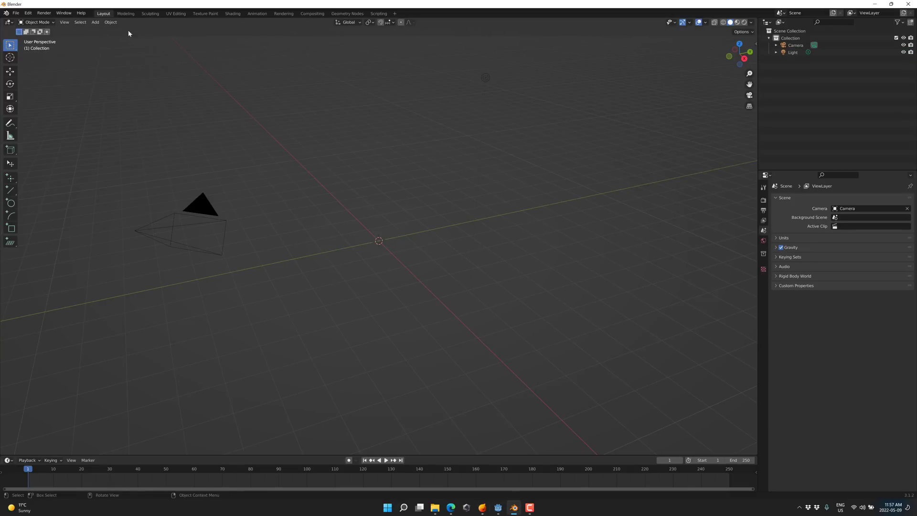
{"action": "left_click", "coordinate": [93, 23]}
{"action": "mouse_move", "coordinate": [119, 67]}
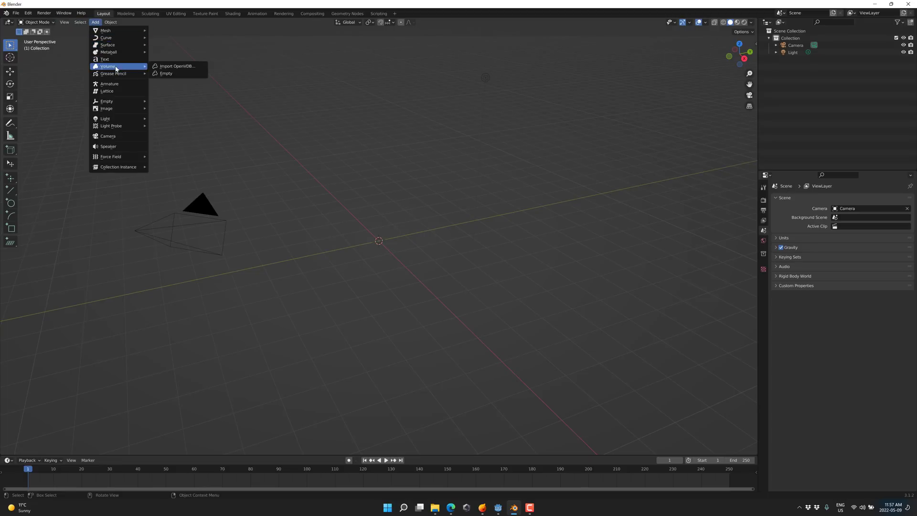
{"action": "left_click", "coordinate": [170, 67]}
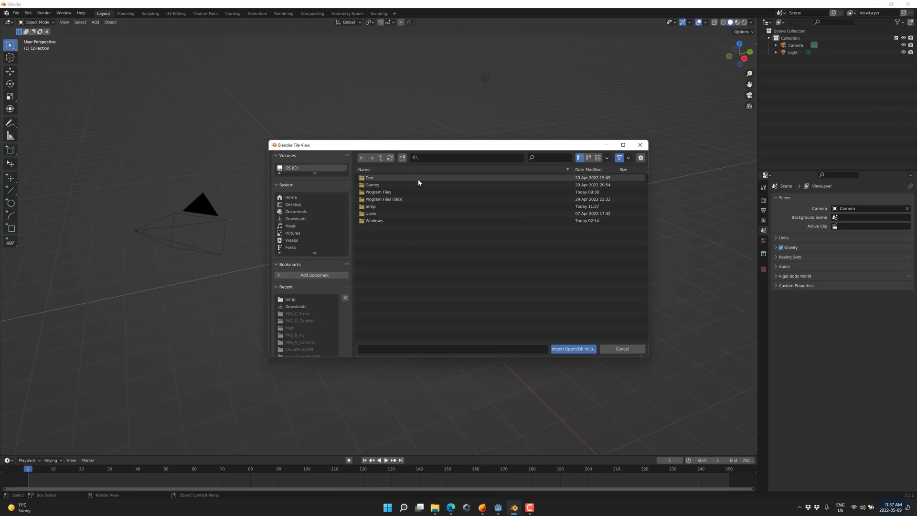
Import all OutFiles VDB frames from C:\temp as the OutFiles_0000 volume object
{"action": "left_click", "coordinate": [382, 207]}
{"action": "double_click", "coordinate": [382, 208]}
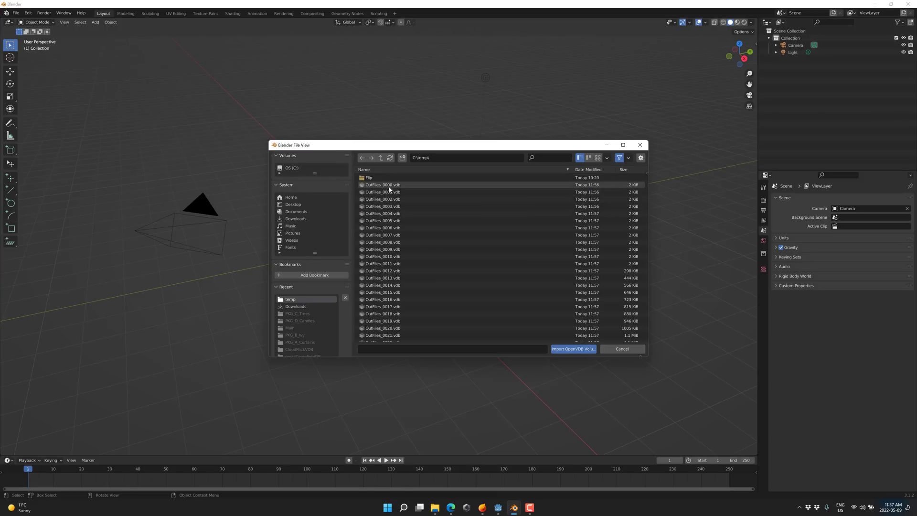
{"action": "left_click", "coordinate": [388, 187]}
{"action": "scroll", "coordinate": [422, 286], "scroll_direction": "down", "scroll_amount": 8}
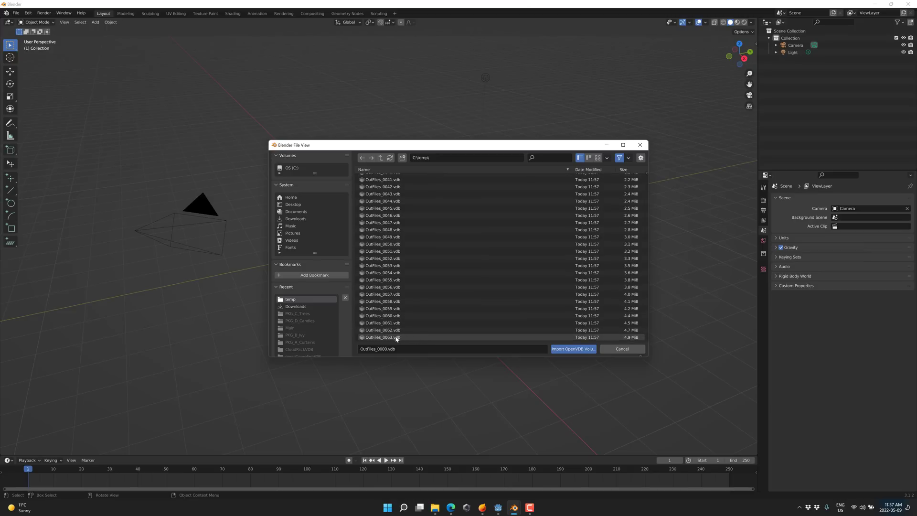
{"action": "key", "text": "a"}
{"action": "left_click", "coordinate": [569, 350]}
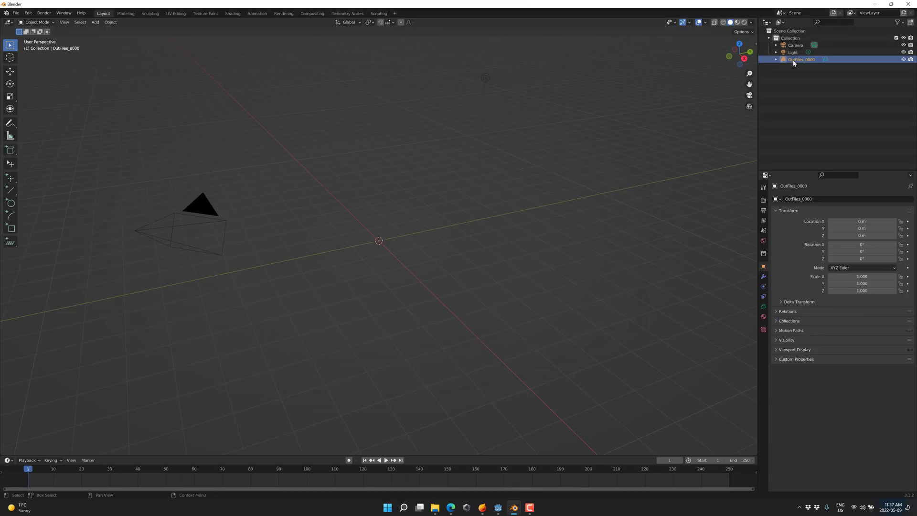
Play and orbit the imported flame volume animation, stop it, and return to EmberGen
{"action": "scroll", "coordinate": [597, 282], "scroll_direction": "down", "scroll_amount": 2}
{"action": "scroll", "coordinate": [587, 284], "scroll_direction": "down", "scroll_amount": 2}
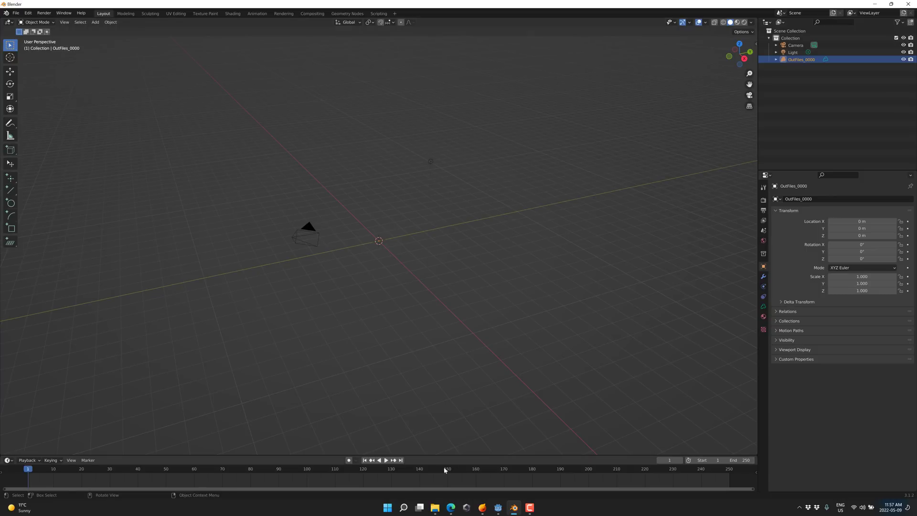
{"action": "left_click", "coordinate": [386, 460]}
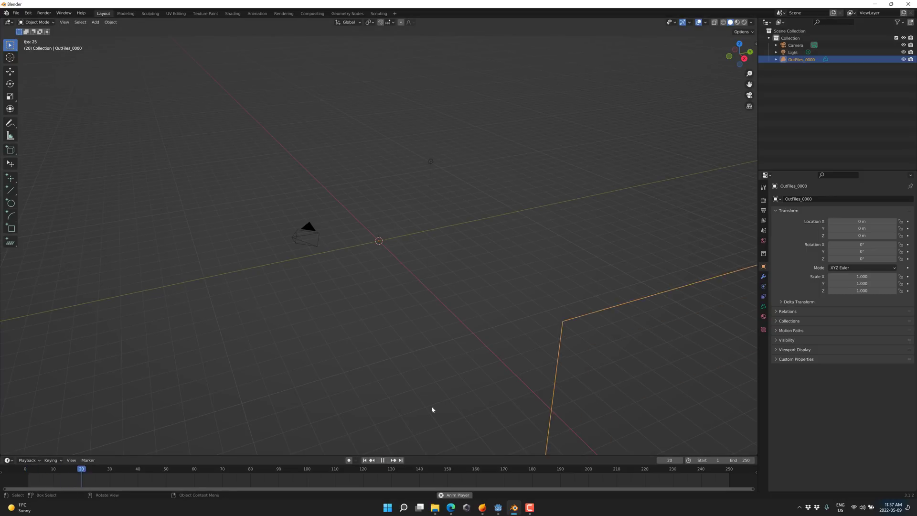
{"action": "middle_click_drag", "start_coordinate": [431, 409], "coordinate": [471, 372]}
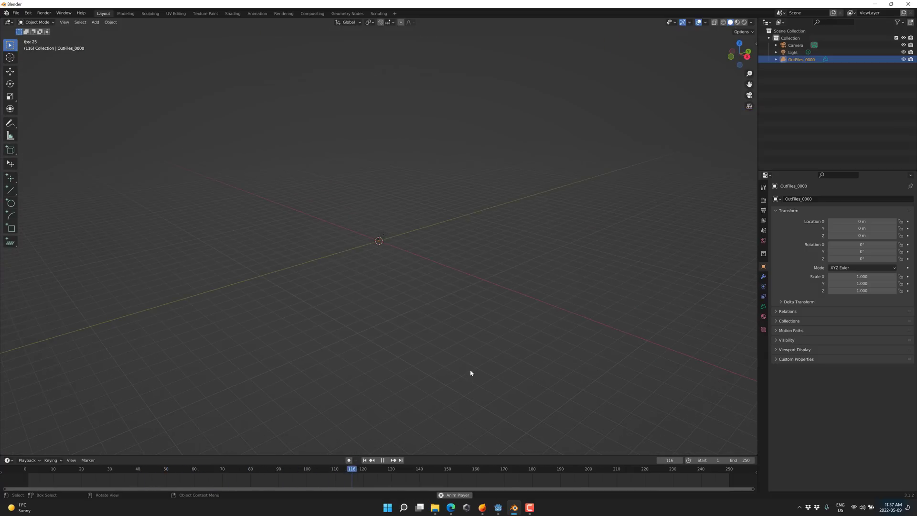
{"action": "left_click", "coordinate": [364, 460]}
{"action": "left_click", "coordinate": [383, 459]}
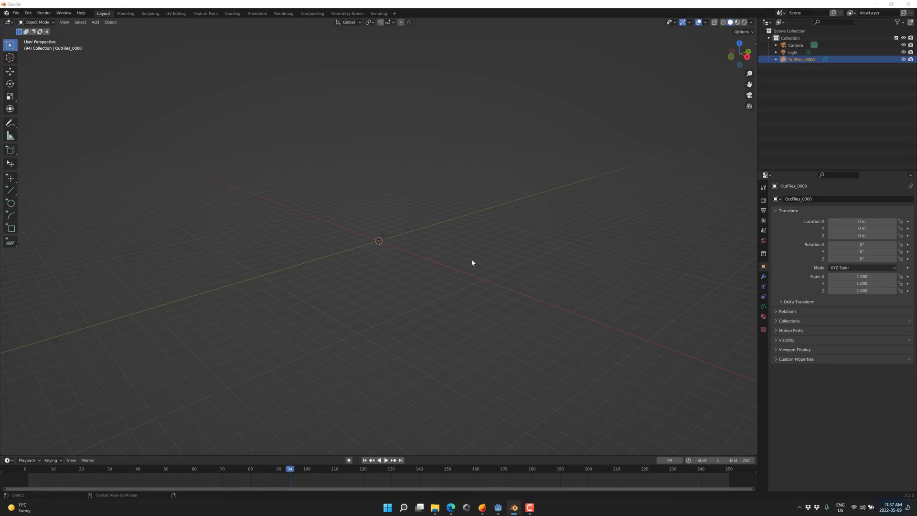
{"action": "key", "text": "alt+Tab"}
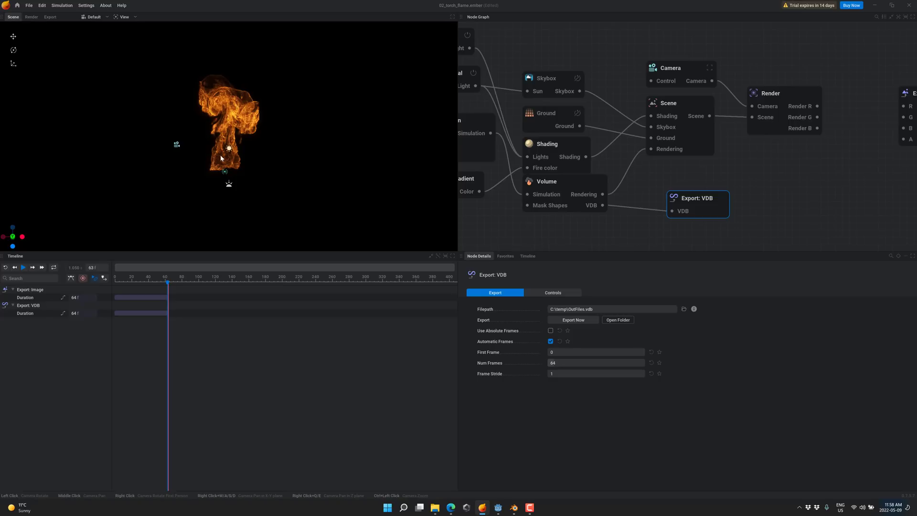
Show the Export: Image node settings: Flipbook mode, 64 frames, 8 × 8 at 2048 × 2048
{"action": "double_click", "coordinate": [33, 291]}
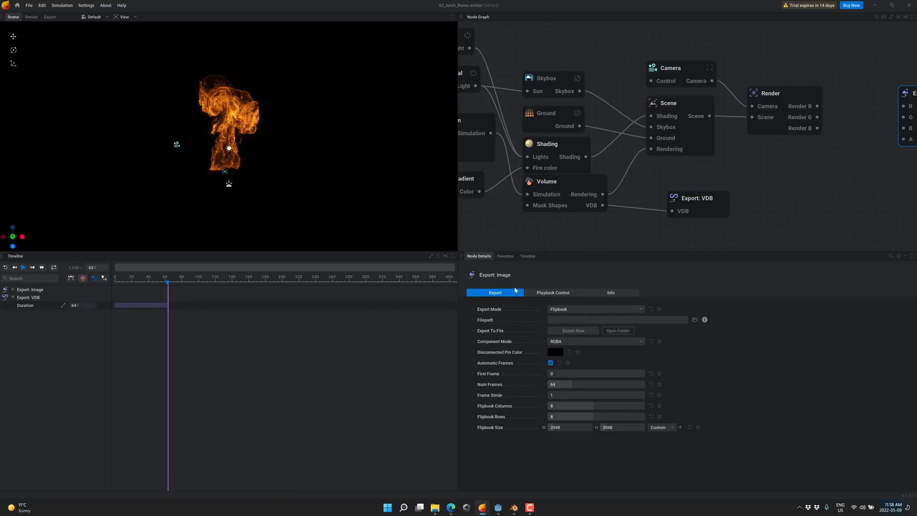
{"action": "left_click", "coordinate": [573, 313]}
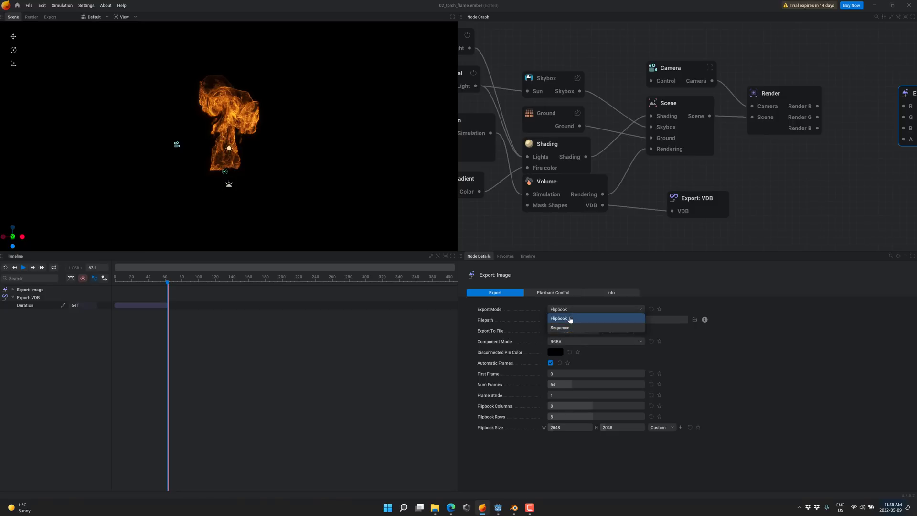
Keep Flipbook mode, set the output file over the existing test.png, and export the flipbook
{"action": "left_click", "coordinate": [570, 319]}
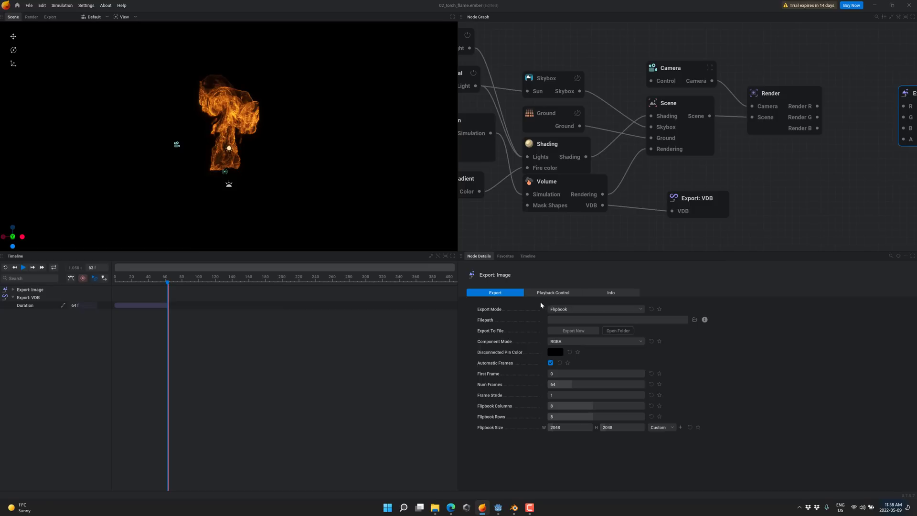
{"action": "left_click", "coordinate": [694, 319]}
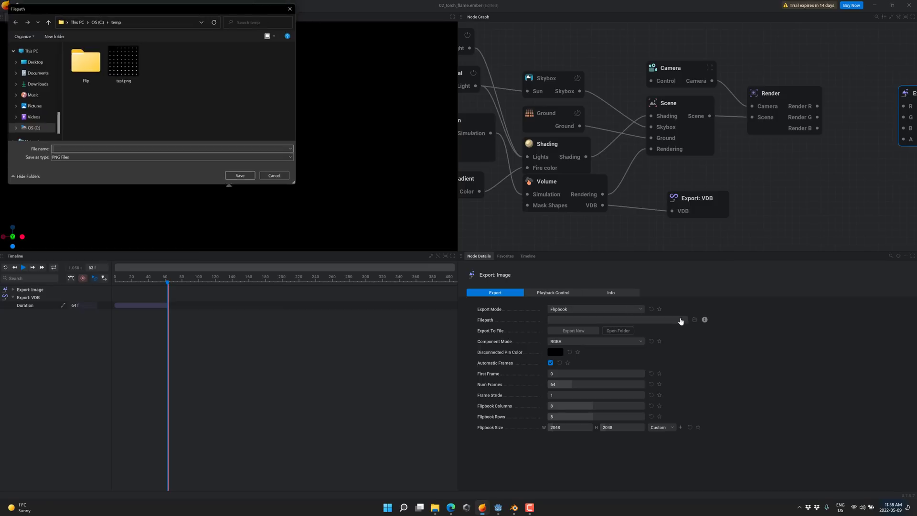
{"action": "left_click", "coordinate": [129, 64]}
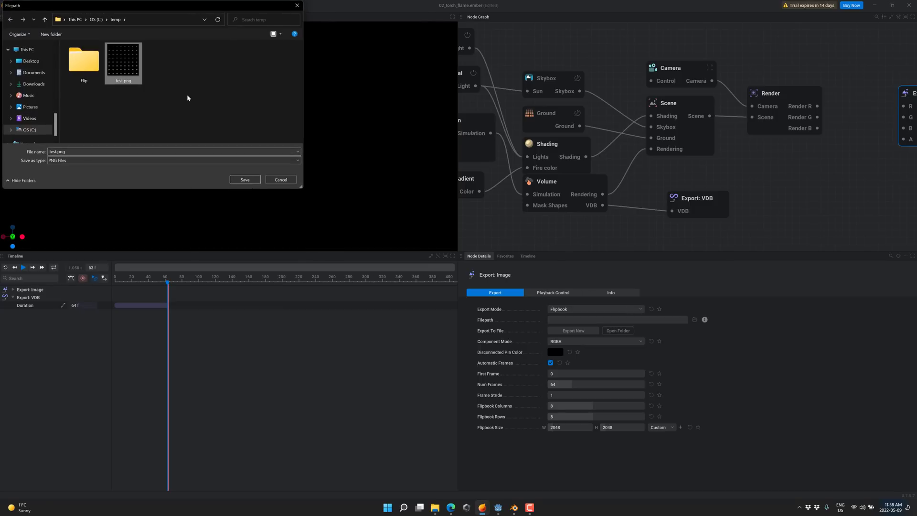
{"action": "left_click", "coordinate": [254, 180]}
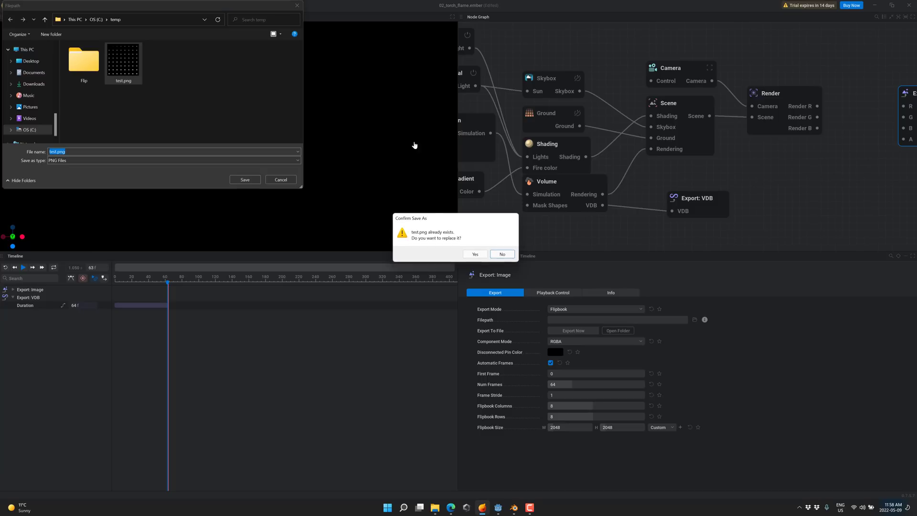
{"action": "left_click", "coordinate": [474, 255]}
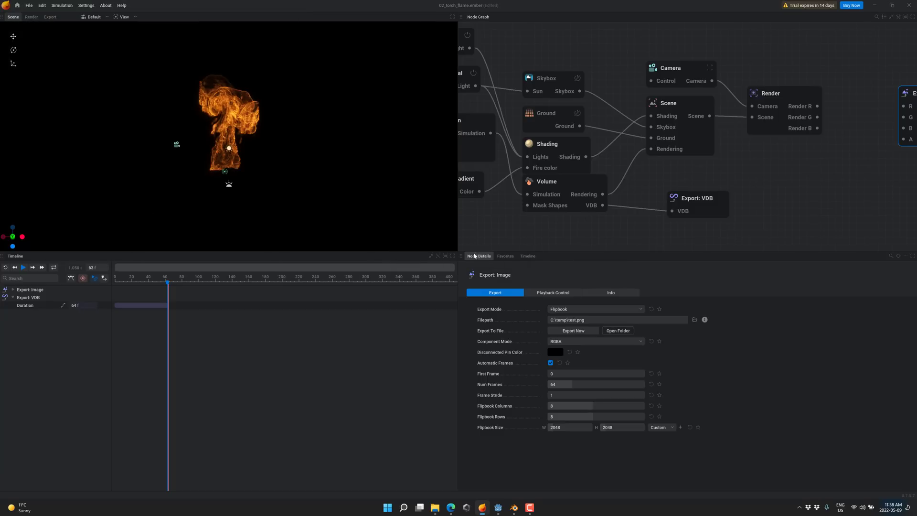
{"action": "left_click", "coordinate": [576, 331]}
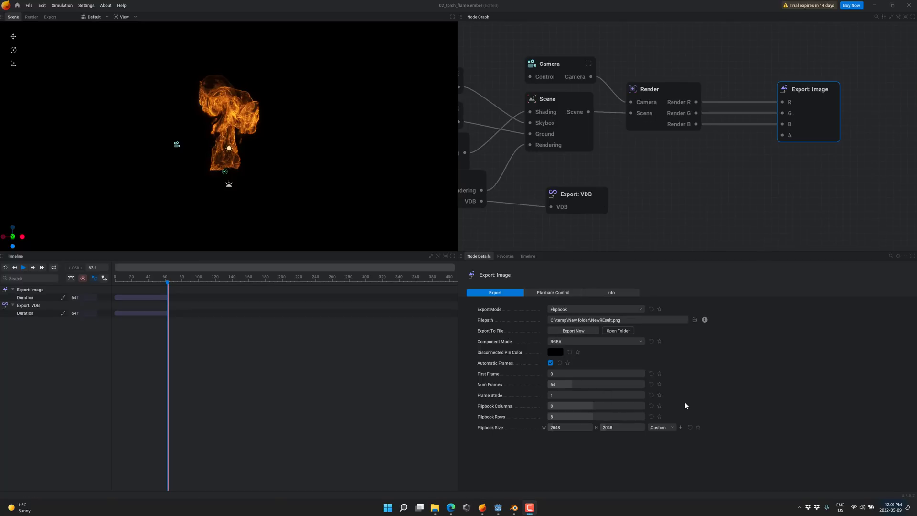
Check the Render node, reopen the Export: Image details, and export to C:\temp\New folder\NewREsult.png
{"action": "middle_click_drag", "start_coordinate": [741, 211], "coordinate": [699, 225]}
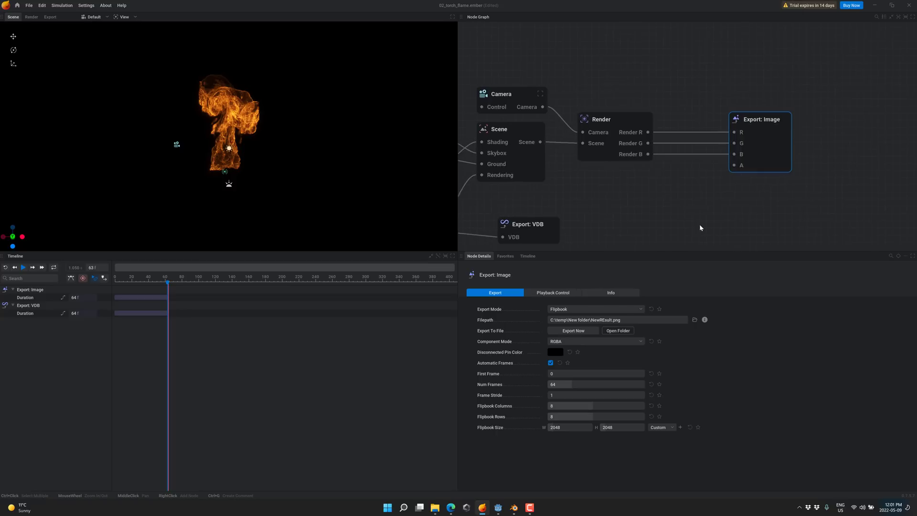
{"action": "left_click", "coordinate": [610, 120]}
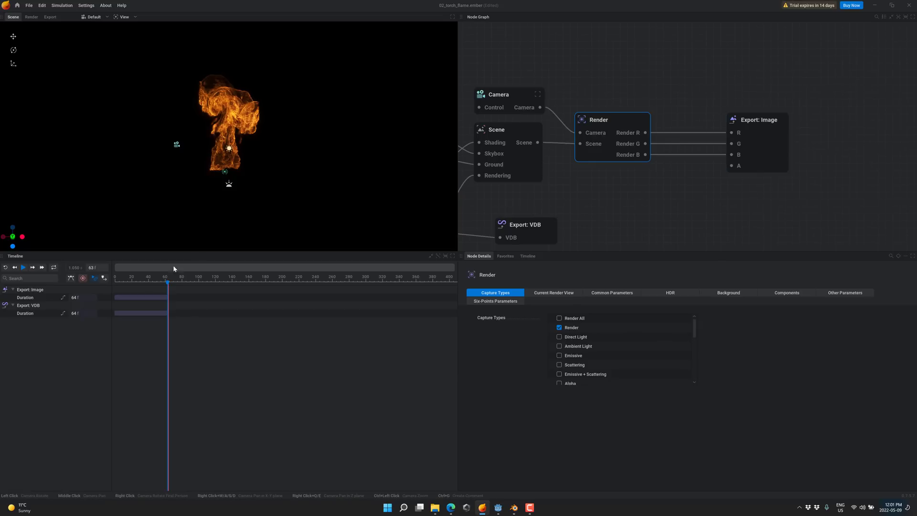
{"action": "double_click", "coordinate": [33, 290]}
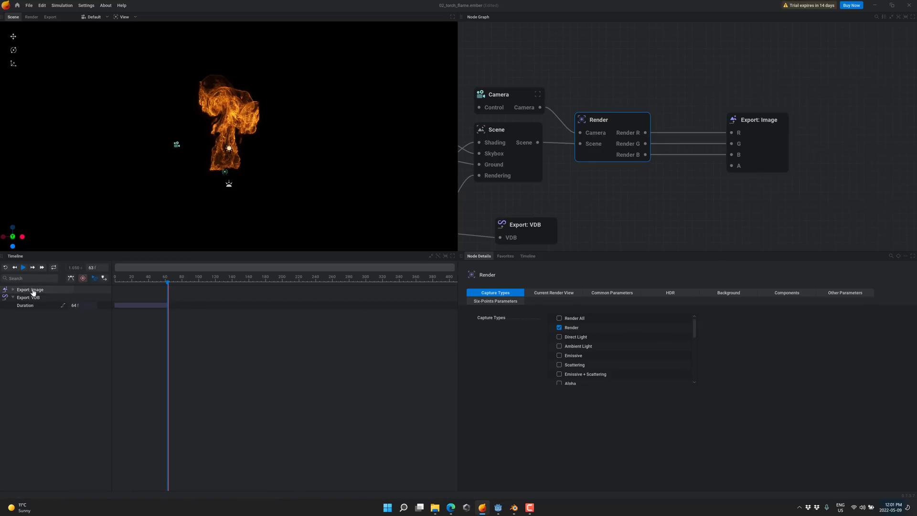
{"action": "right_click", "coordinate": [34, 290]}
{"action": "left_click", "coordinate": [39, 295]}
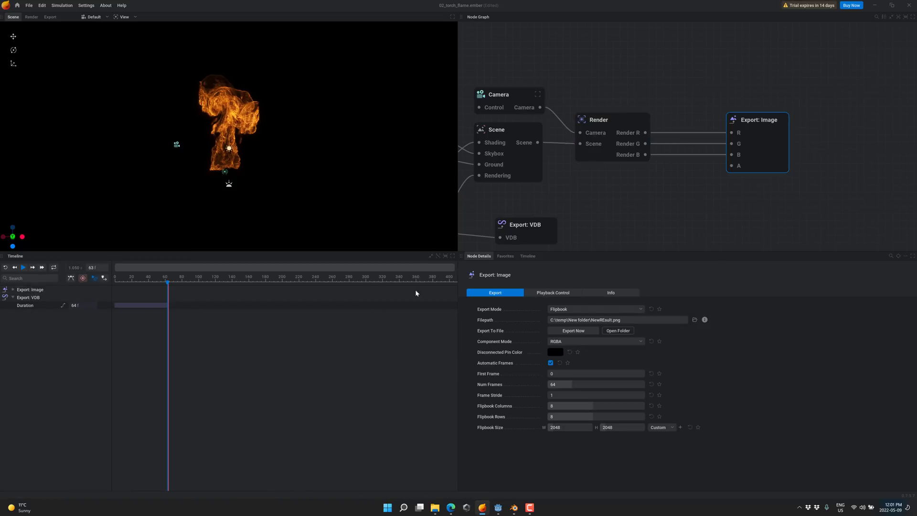
{"action": "left_click", "coordinate": [586, 330]}
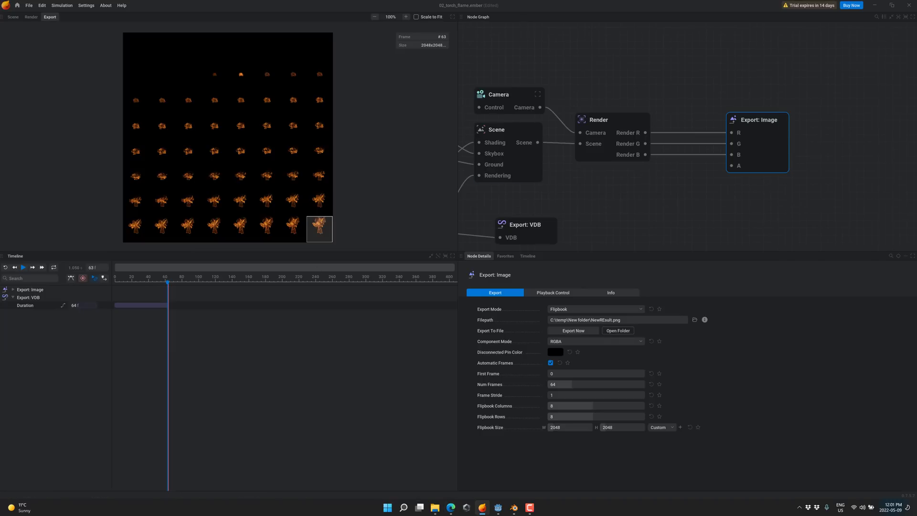
Open New folder in File Explorer and preview the exported NewREsult.png flipbook
{"action": "left_click_drag", "start_coordinate": [468, 90], "coordinate": [464, 124]}
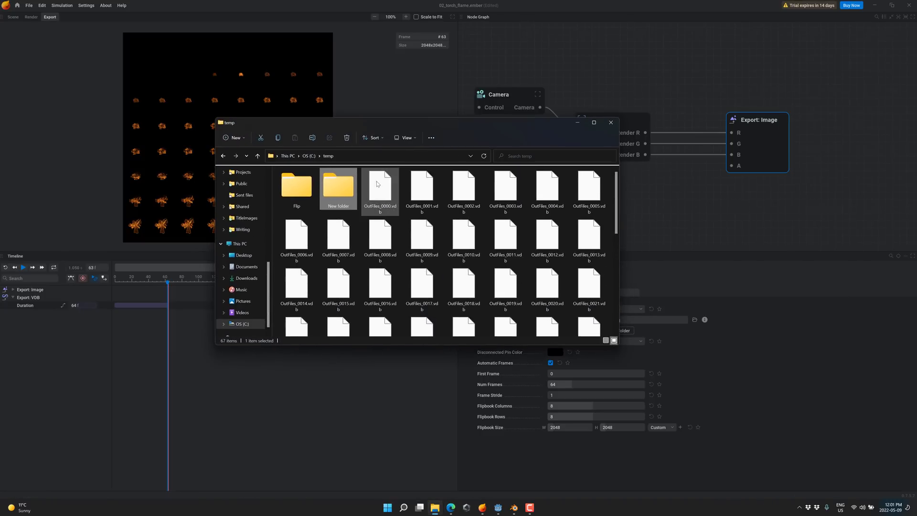
{"action": "double_click", "coordinate": [340, 184]}
{"action": "left_click", "coordinate": [296, 188]}
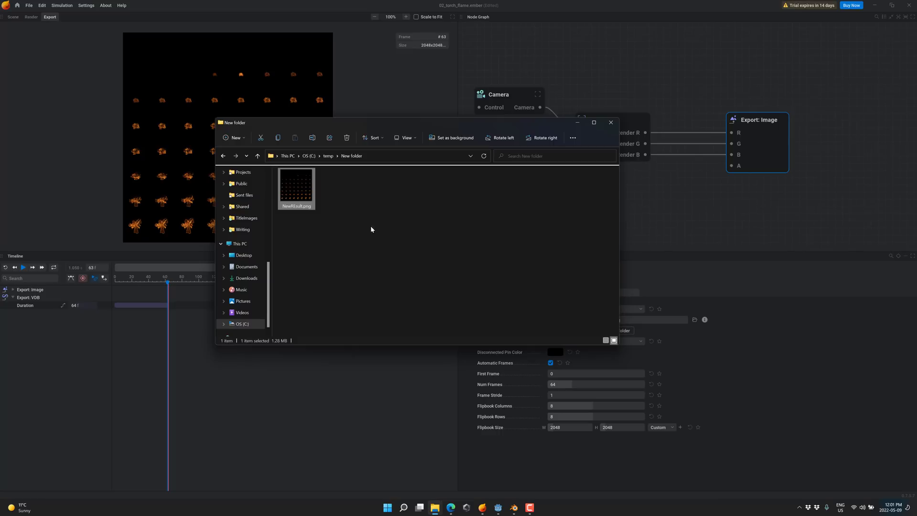
{"action": "double_click", "coordinate": [293, 183]}
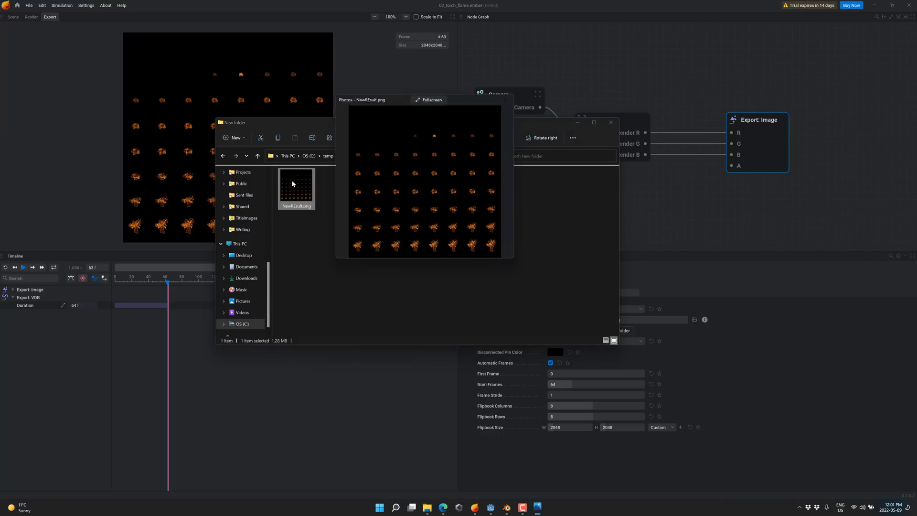
{"action": "left_click", "coordinate": [505, 102]}
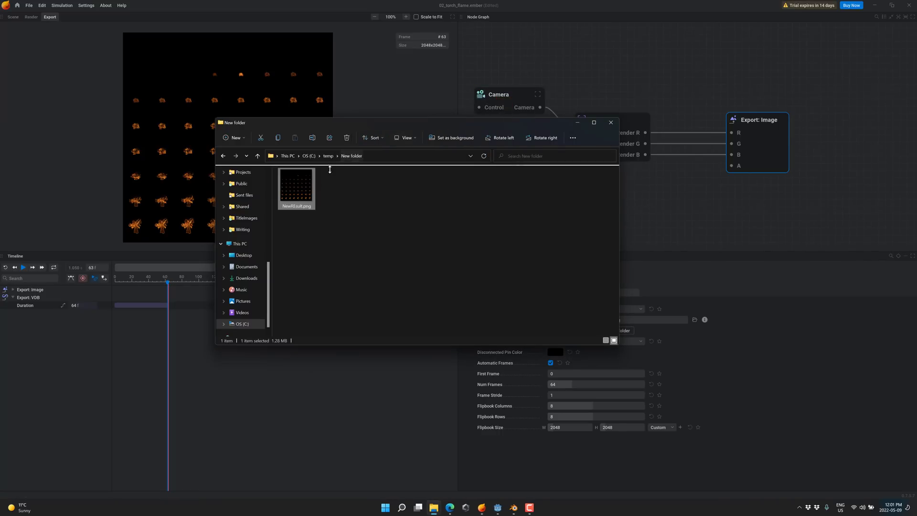
Copy NewREsult.png into the C:\temp\Flip folder, then switch to Godot's Project Manager
{"action": "left_click", "coordinate": [389, 229]}
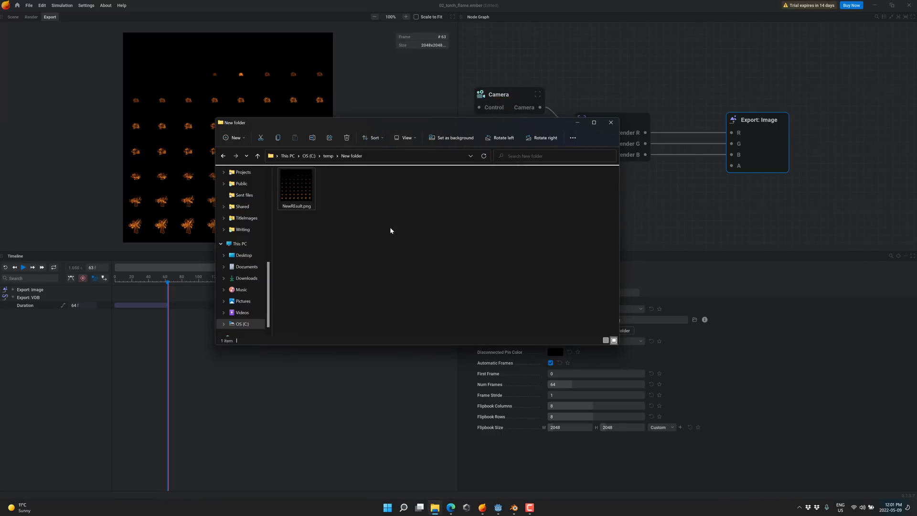
{"action": "left_click", "coordinate": [301, 186]}
{"action": "key", "text": "ctrl+c"}
{"action": "left_click", "coordinate": [327, 155]}
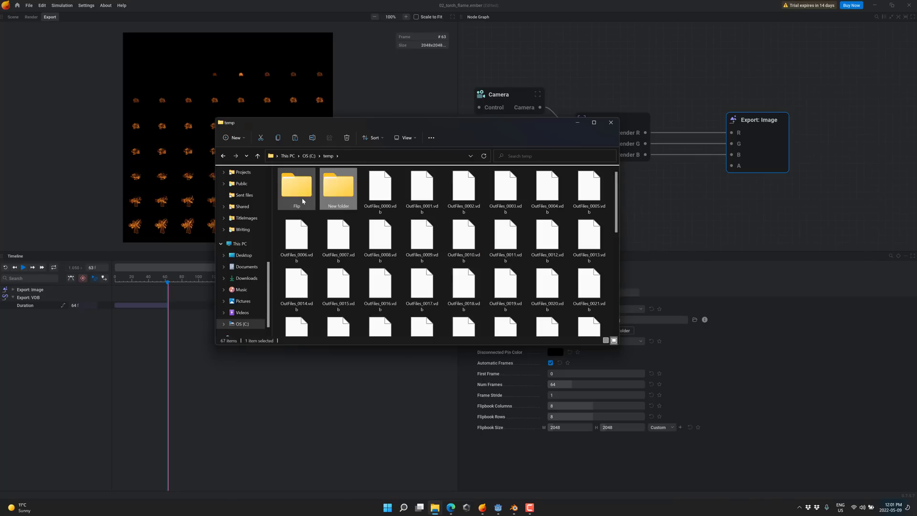
{"action": "double_click", "coordinate": [306, 189]}
{"action": "key", "text": "ctrl+v"}
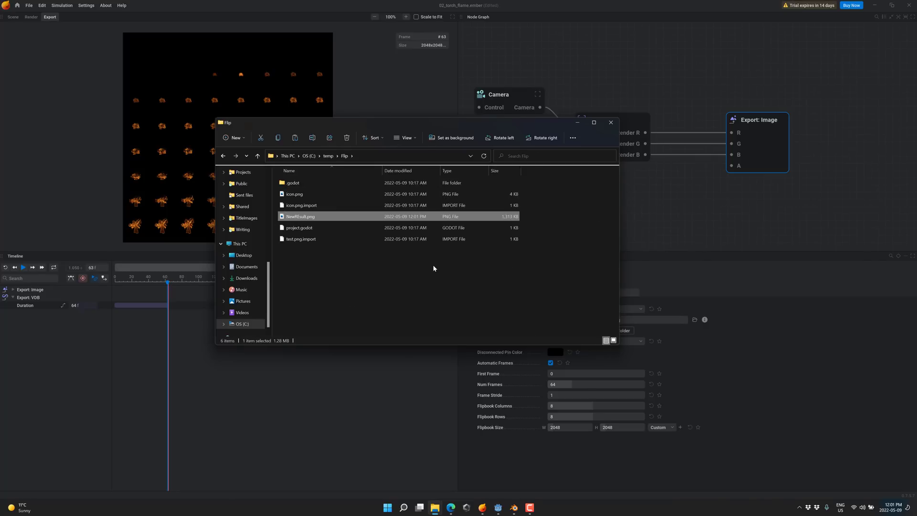
{"action": "key", "text": "alt+Tab"}
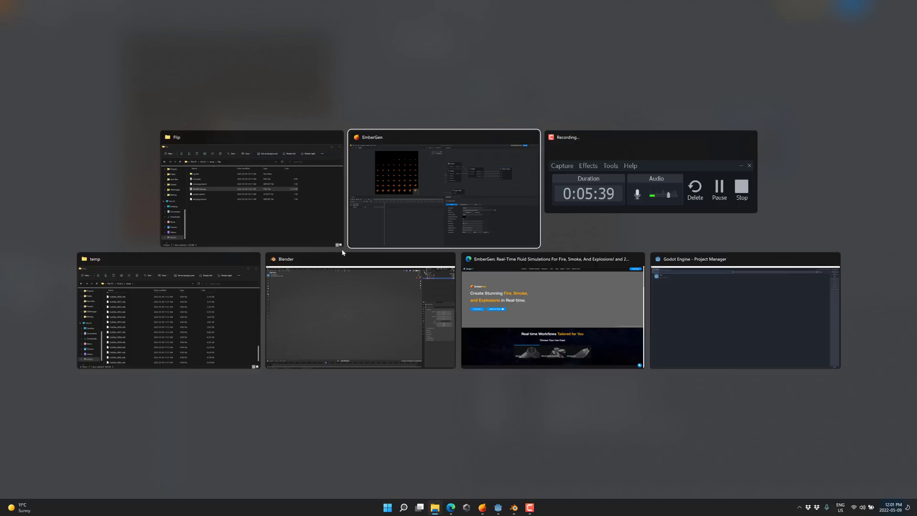
{"action": "key", "text": "alt+Tab"}
{"action": "key", "text": "alt+Tab"}
{"action": "key", "text": "alt+Tab"}
{"action": "key", "text": "alt+Tab"}
{"action": "key", "text": "alt+Tab"}
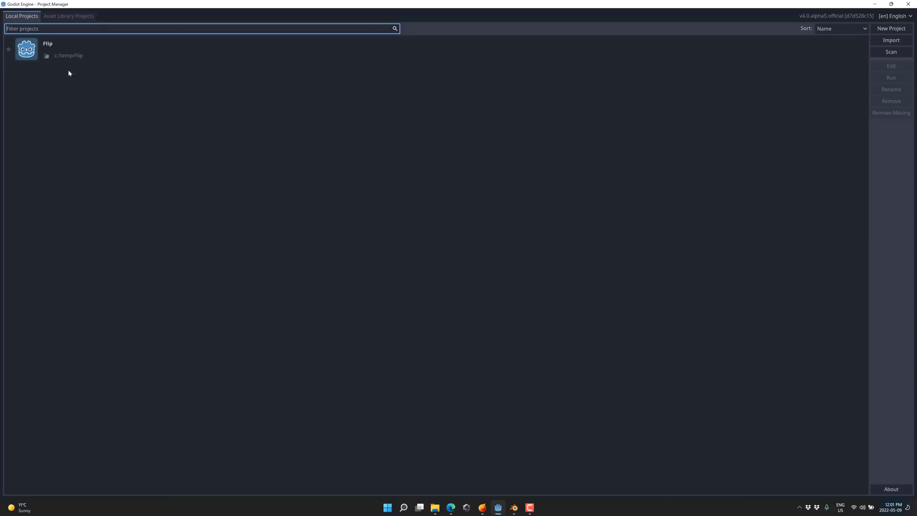
Open the Flip project as a 2D Scene and add an AnimatedSprite2D child node
{"action": "double_click", "coordinate": [55, 43]}
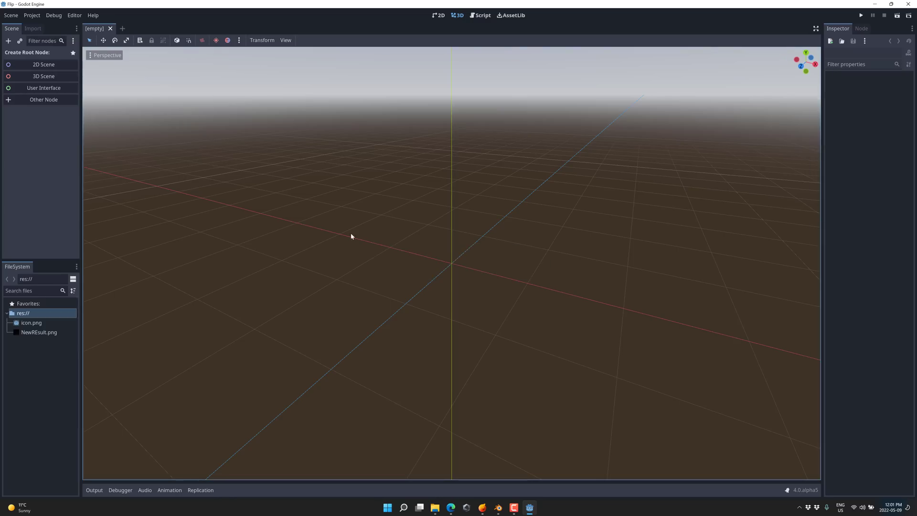
{"action": "left_click", "coordinate": [52, 65]}
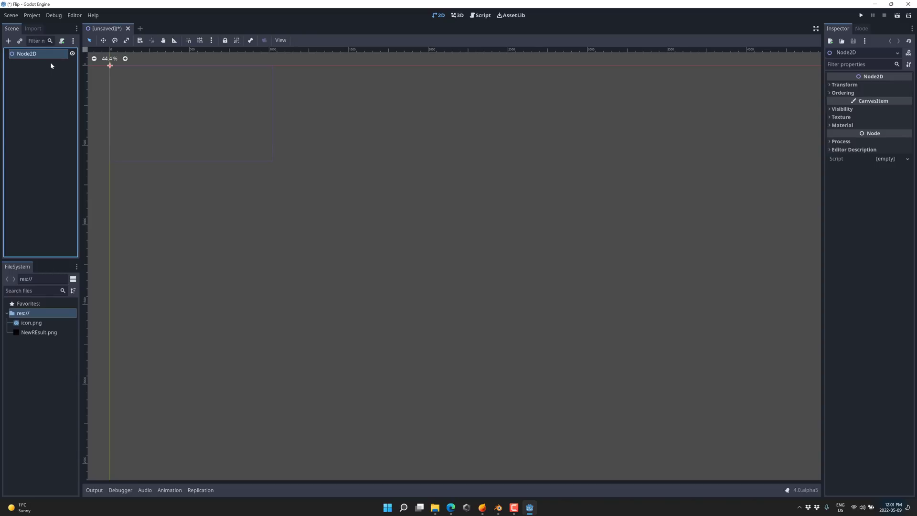
{"action": "left_click_drag", "start_coordinate": [82, 95], "coordinate": [166, 95]}
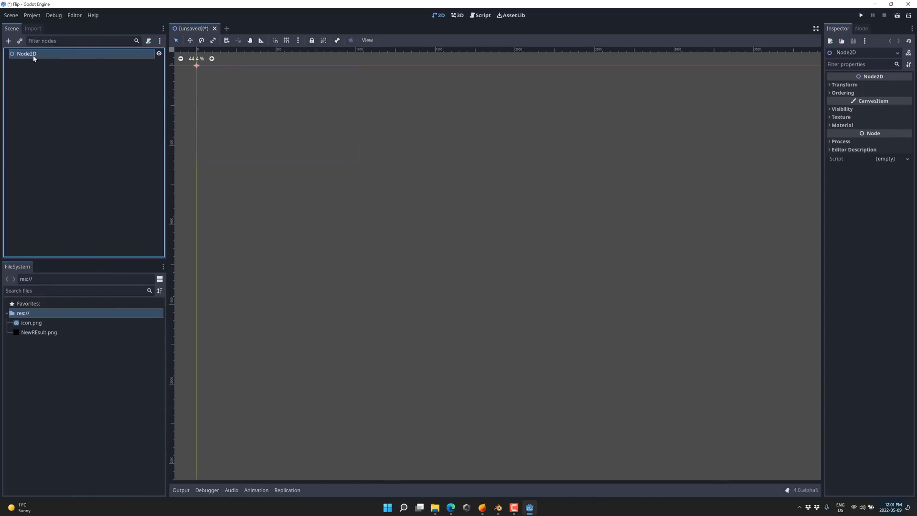
{"action": "left_click", "coordinate": [9, 41]}
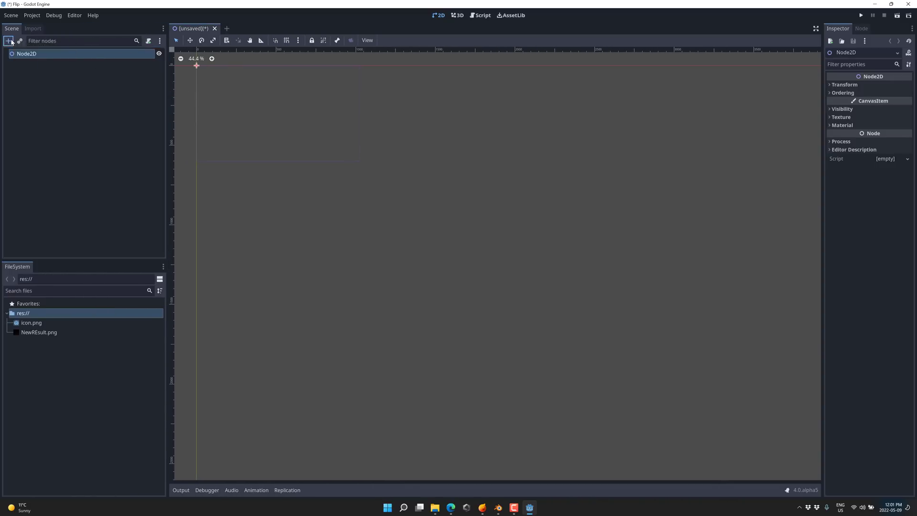
{"action": "type", "text": "animated"}
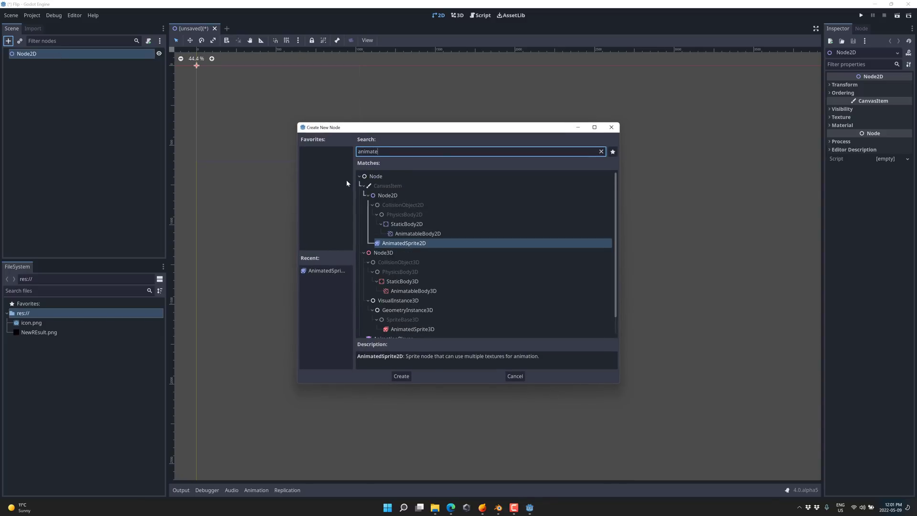
{"action": "double_click", "coordinate": [409, 244]}
Give the AnimatedSprite2D a new SpriteFrames resource and open it for editing
{"action": "left_click", "coordinate": [848, 85]}
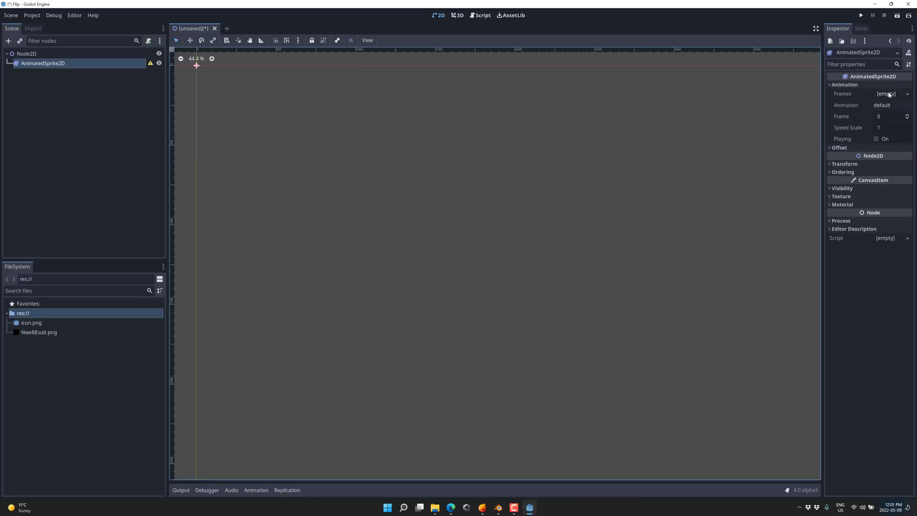
{"action": "left_click", "coordinate": [887, 94]}
{"action": "left_click", "coordinate": [888, 106]}
{"action": "left_click", "coordinate": [894, 96]}
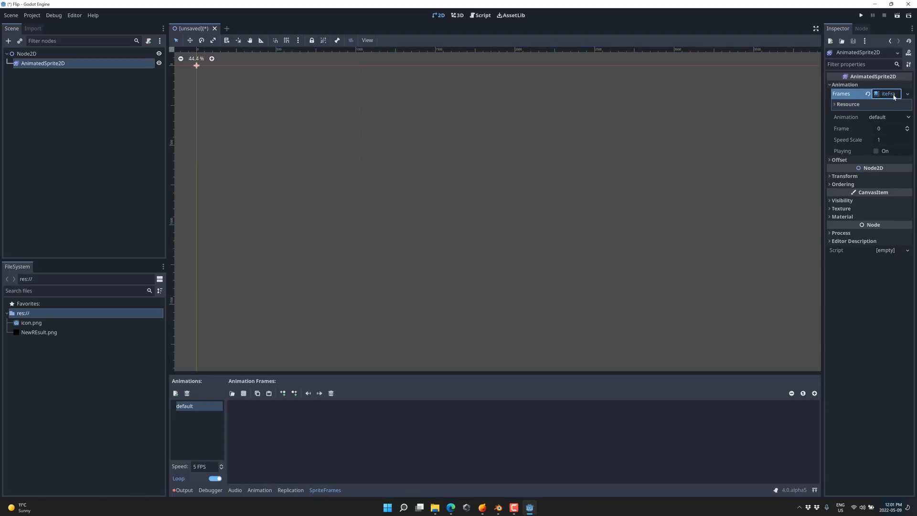
Load NewREsult.png as an 8×8 sprite sheet and add all 64 frames to the animation
{"action": "left_click", "coordinate": [243, 393]}
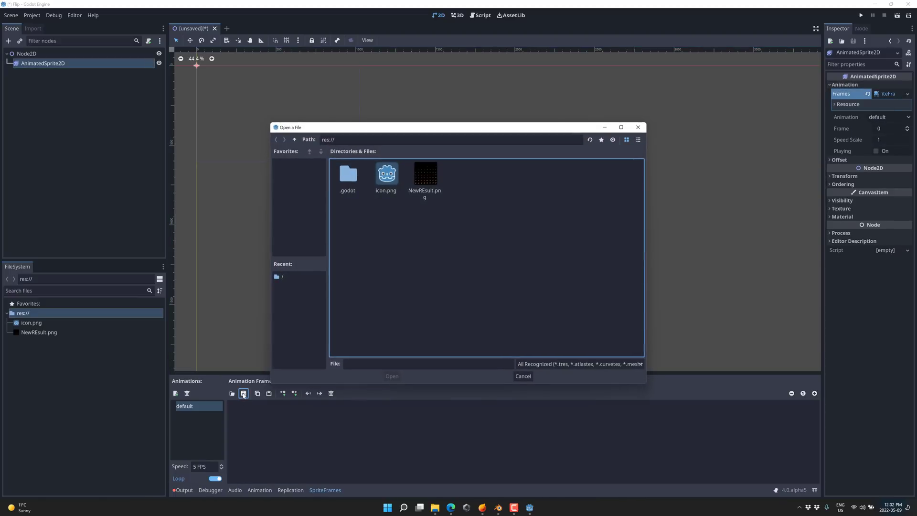
{"action": "double_click", "coordinate": [424, 177]}
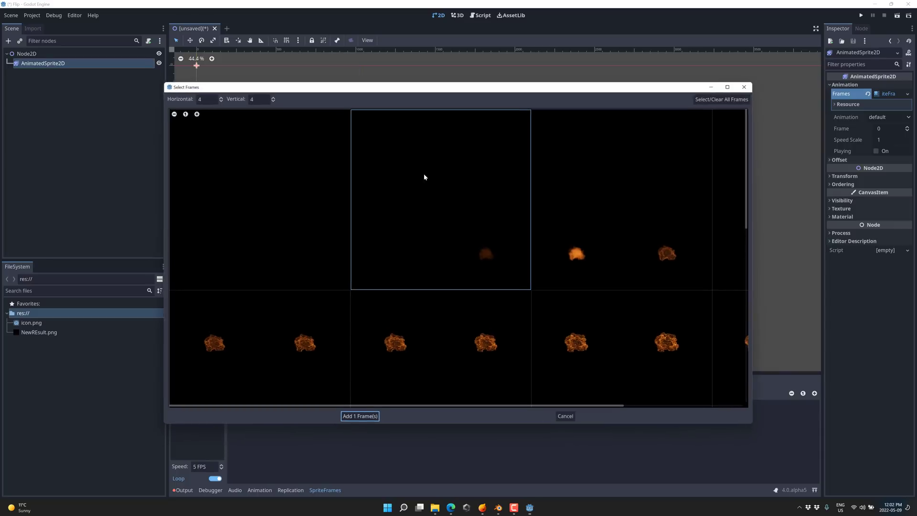
{"action": "left_click", "coordinate": [204, 101]}
{"action": "left_click_drag", "start_coordinate": [203, 102], "coordinate": [174, 98]}
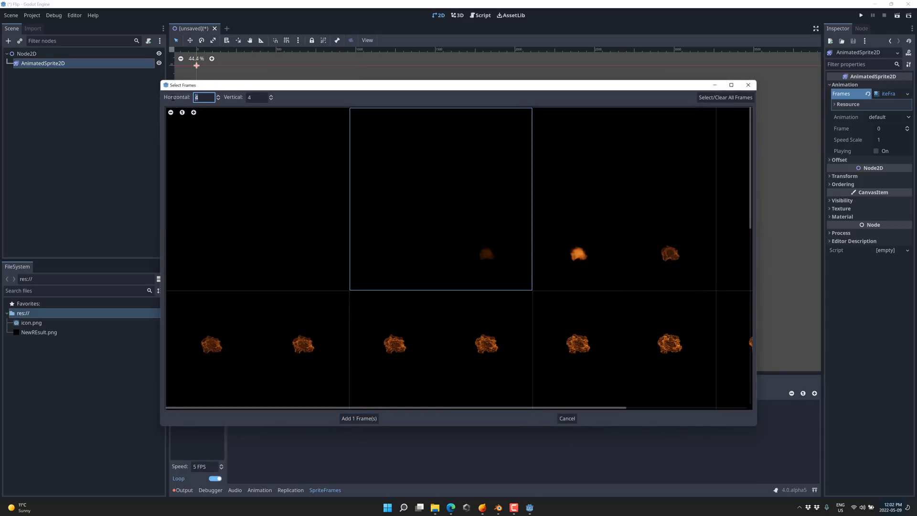
{"action": "type", "text": "8"}
{"action": "left_click", "coordinate": [256, 97]}
{"action": "left_click_drag", "start_coordinate": [257, 97], "coordinate": [246, 98]}
{"action": "type", "text": "8"}
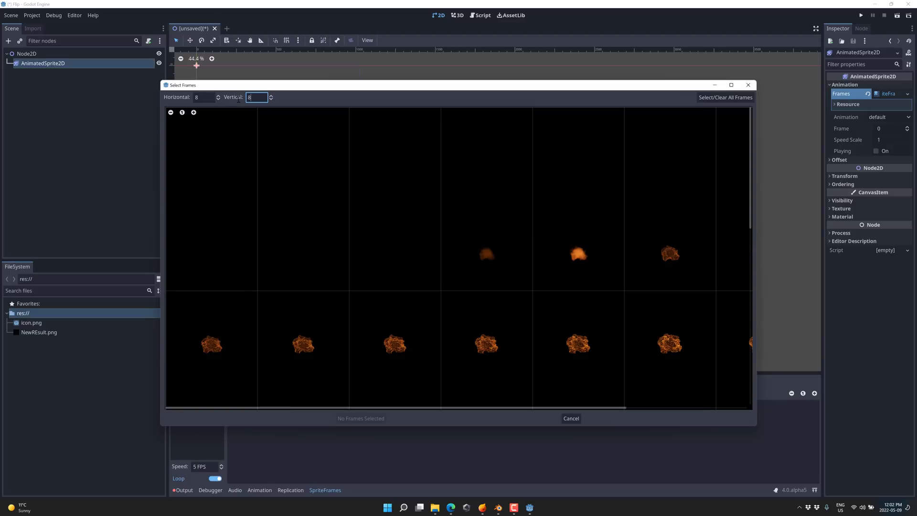
{"action": "left_click", "coordinate": [213, 97]}
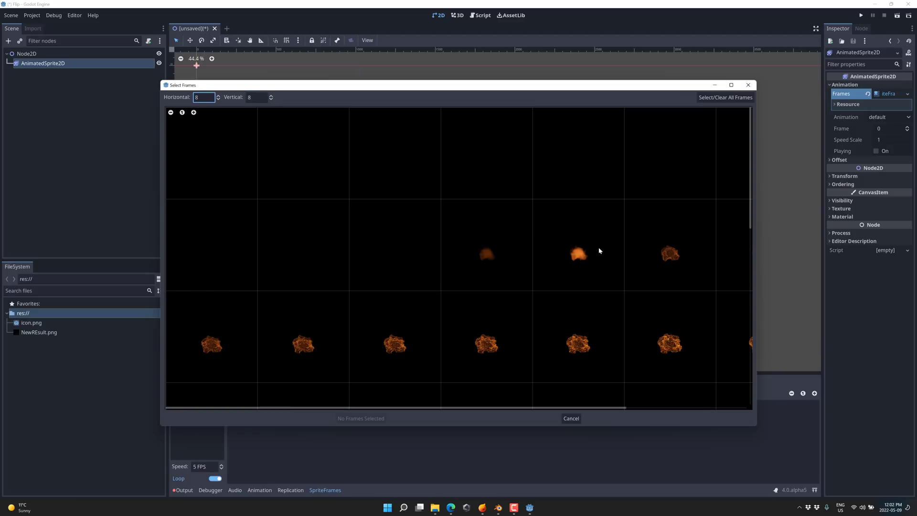
{"action": "left_click", "coordinate": [725, 97]}
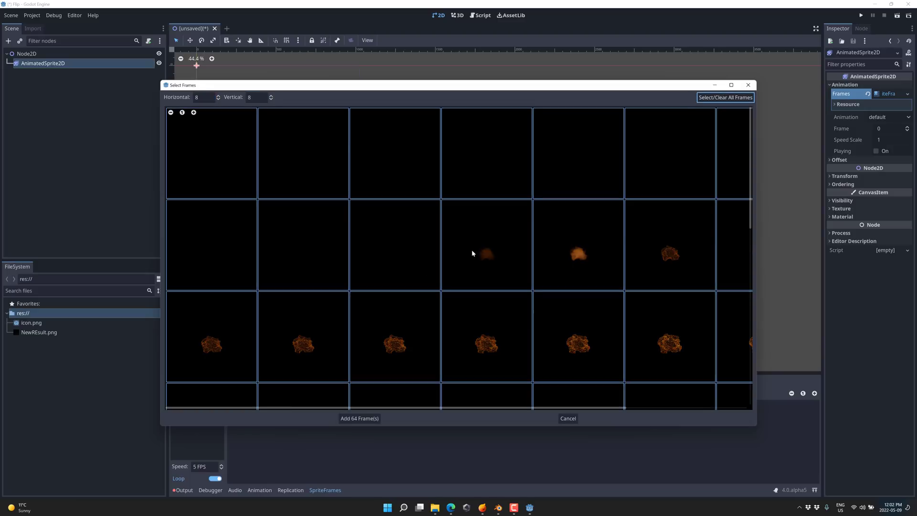
{"action": "left_click", "coordinate": [368, 417]}
Set the animation speed to 30 FPS and nudge the fire sprite down-right
{"action": "left_click", "coordinate": [199, 466]}
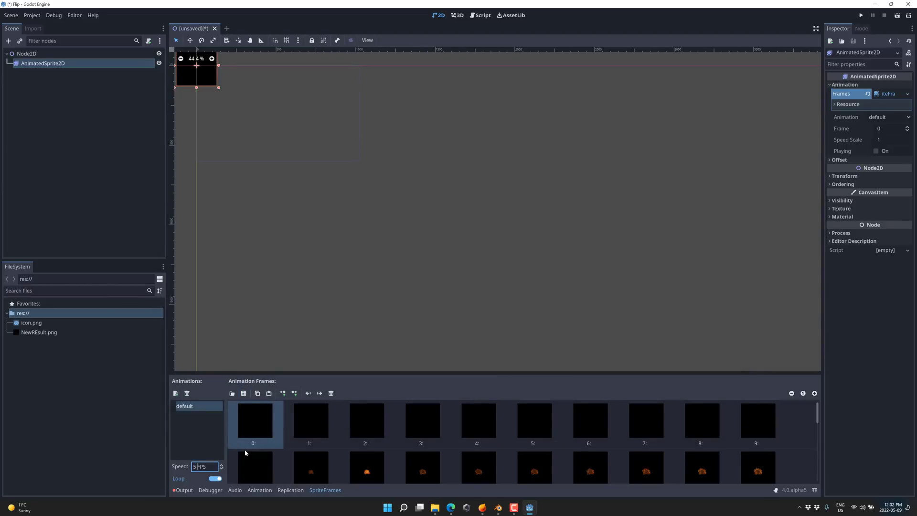
{"action": "type", "text": "3"}
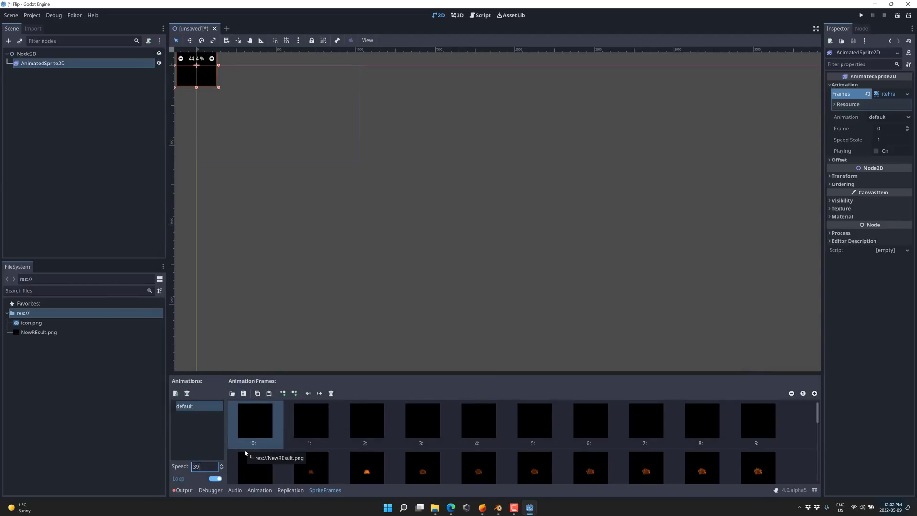
{"action": "type", "text": "0"}
{"action": "key", "text": "Return"}
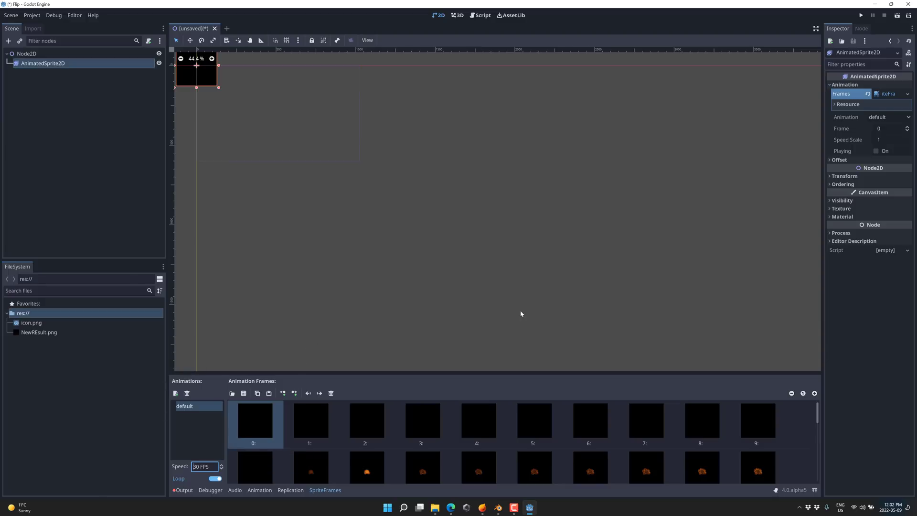
{"action": "left_click_drag", "start_coordinate": [215, 73], "coordinate": [226, 93]}
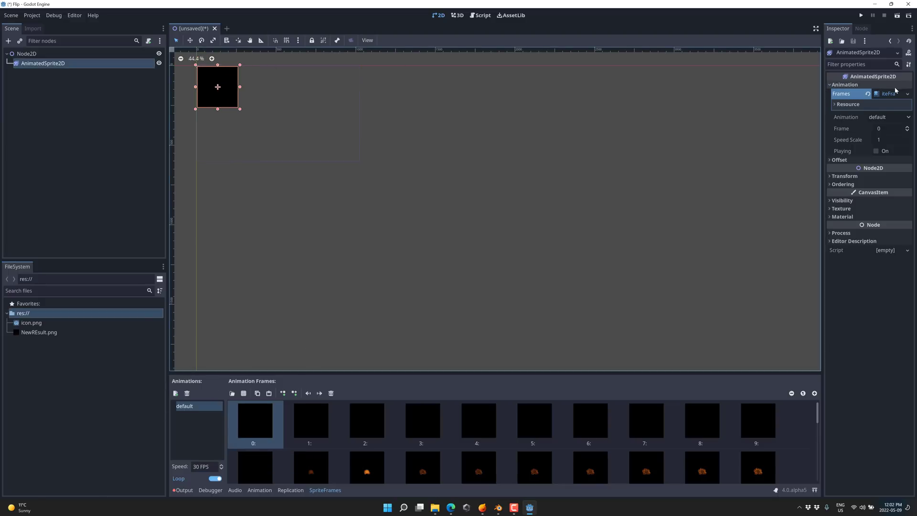
Set the sprite's Transform Scale to 3 on both x and y
{"action": "left_click", "coordinate": [844, 177]}
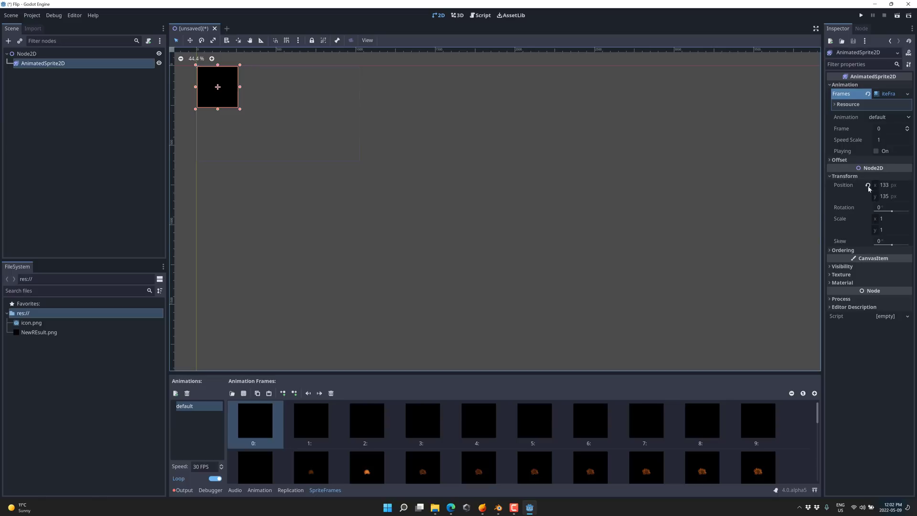
{"action": "left_click", "coordinate": [887, 219]}
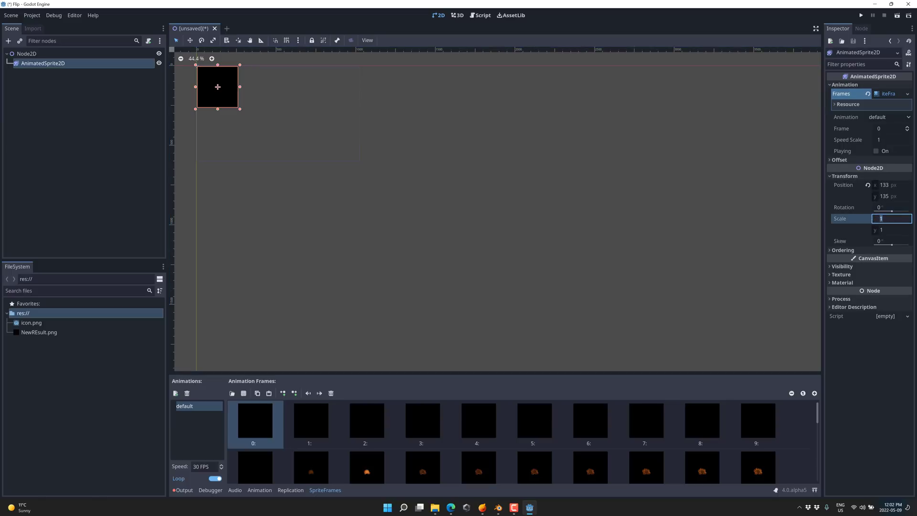
{"action": "type", "text": "3"}
{"action": "key", "text": "Return"}
{"action": "left_click", "coordinate": [881, 230]}
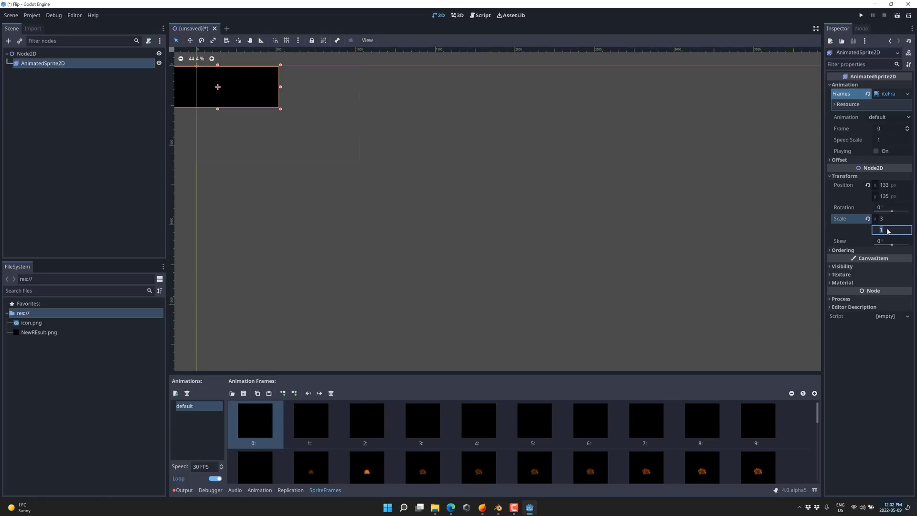
{"action": "type", "text": "3"}
{"action": "key", "text": "Return"}
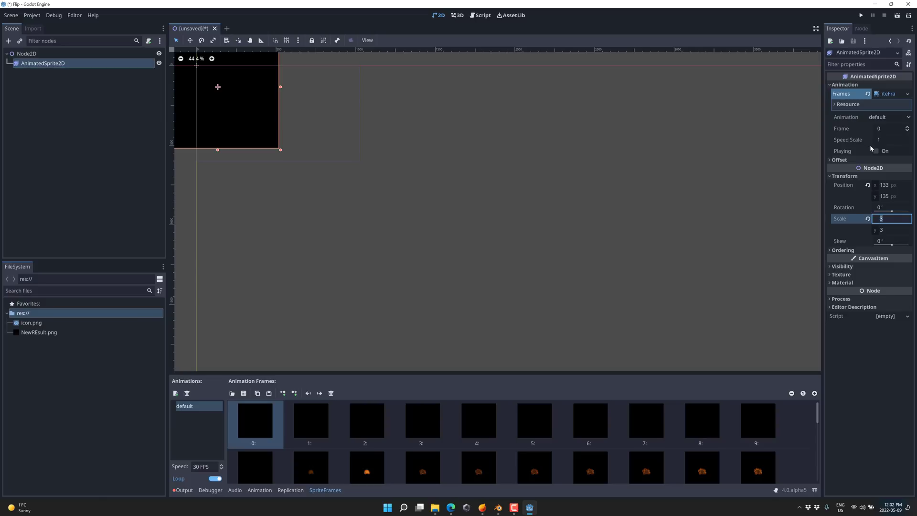
Tick Playing, move the sprite to 556, 349, and return to EmberGen
{"action": "left_click", "coordinate": [875, 151]}
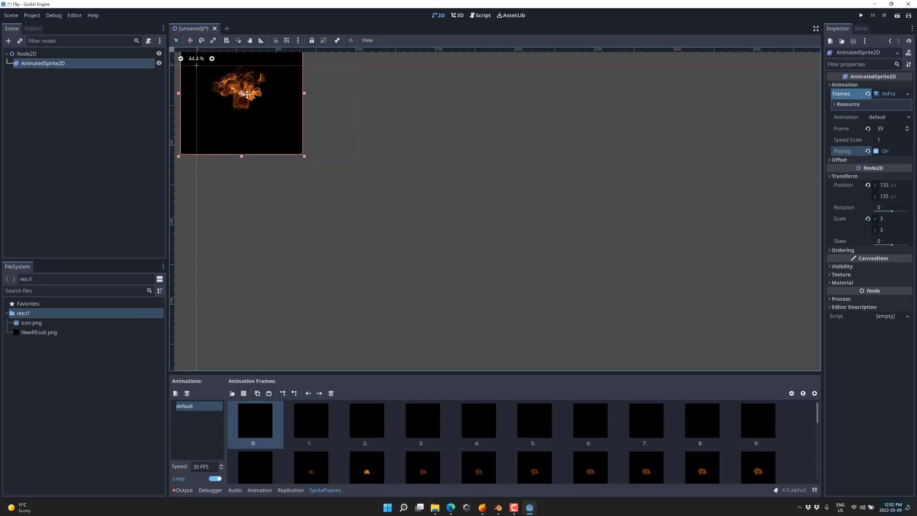
{"action": "left_click_drag", "start_coordinate": [247, 94], "coordinate": [291, 122]}
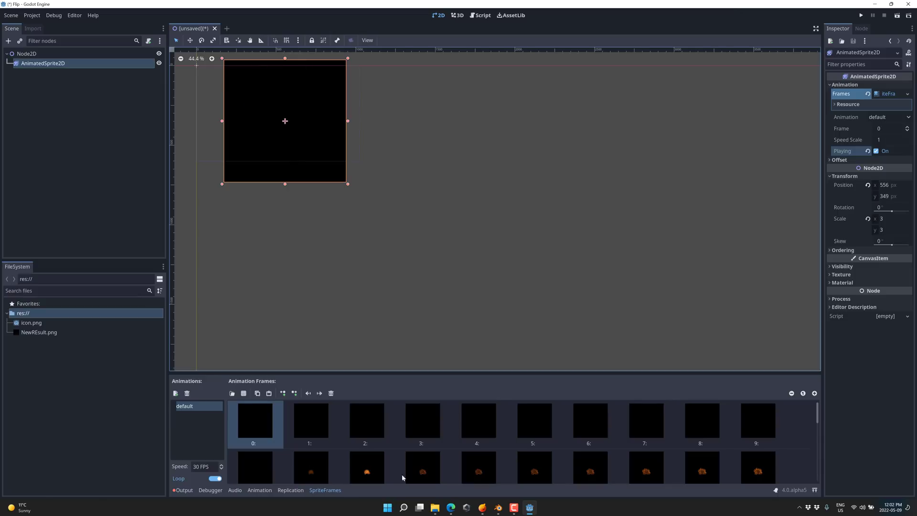
{"action": "left_click", "coordinate": [482, 507]}
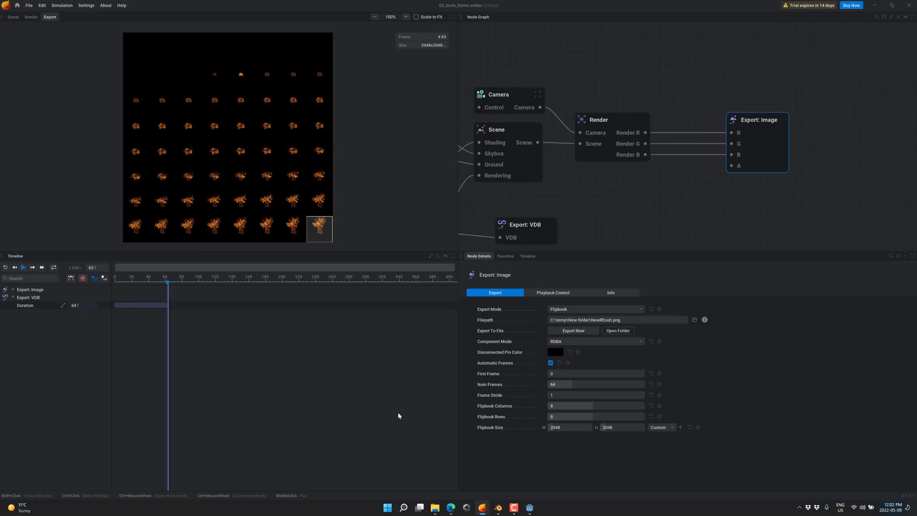
Load 11_flamethrower_02.ember from Recent Projects, choosing Don't Save for the torch project
{"action": "left_click", "coordinate": [29, 5]}
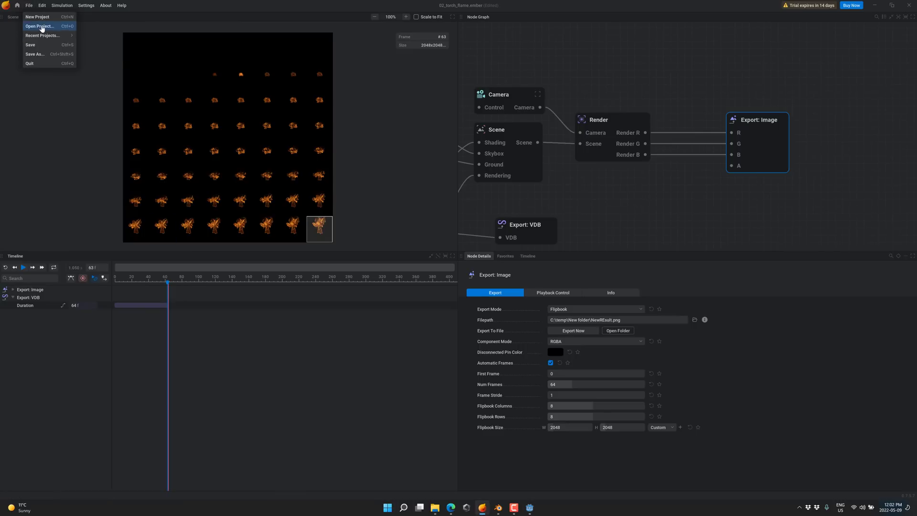
{"action": "mouse_move", "coordinate": [44, 35]}
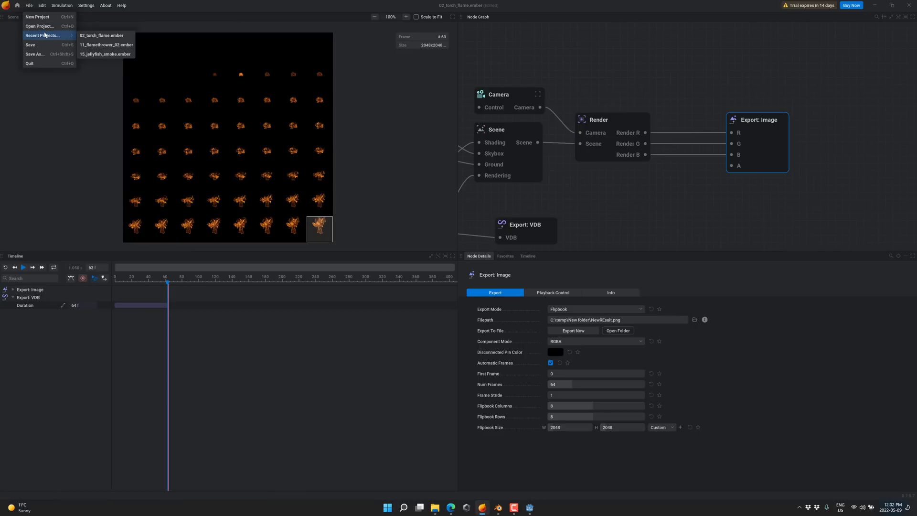
{"action": "left_click", "coordinate": [104, 45]}
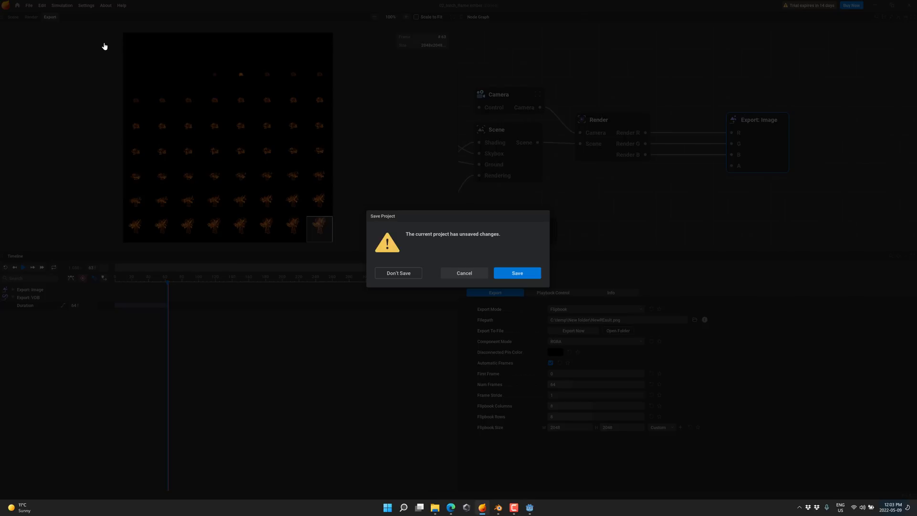
{"action": "left_click", "coordinate": [399, 273]}
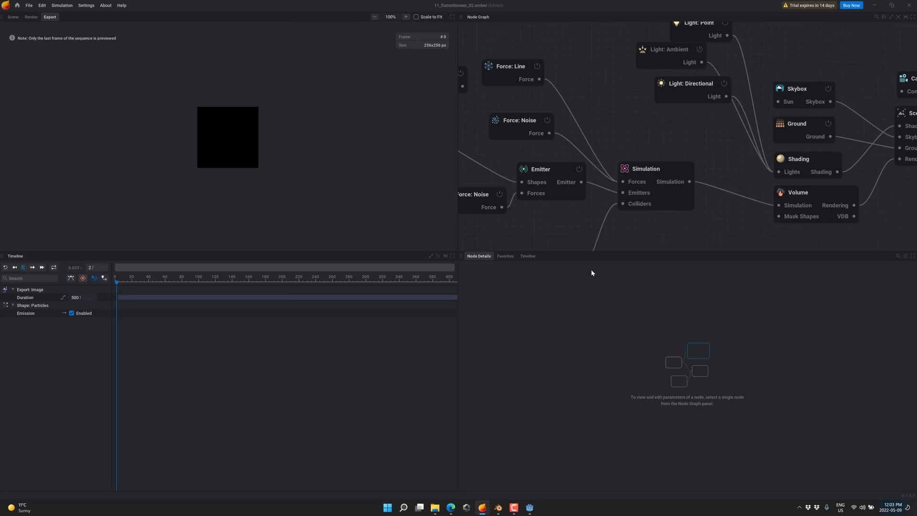
Switch to the Scene tab's 3D view and zoom the Node Graph out and back in
{"action": "left_click", "coordinate": [13, 17]}
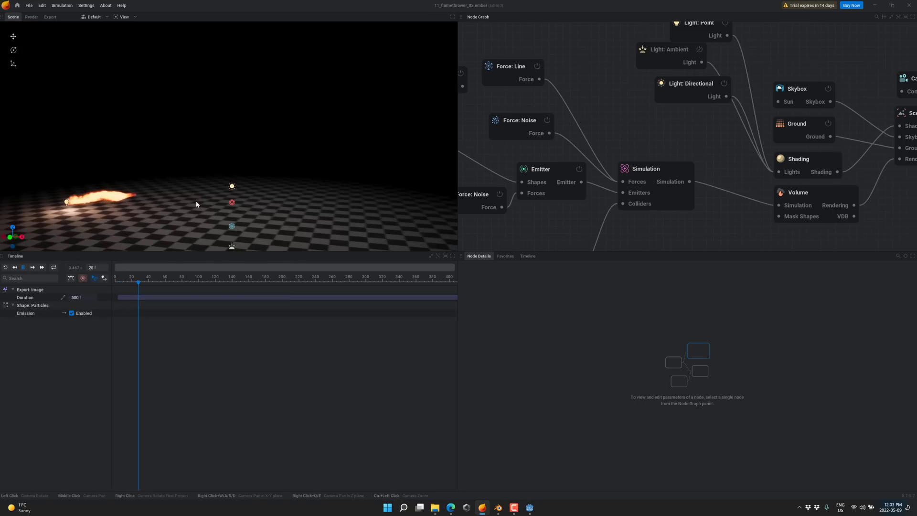
{"action": "scroll", "coordinate": [631, 170], "scroll_direction": "down", "scroll_amount": 5}
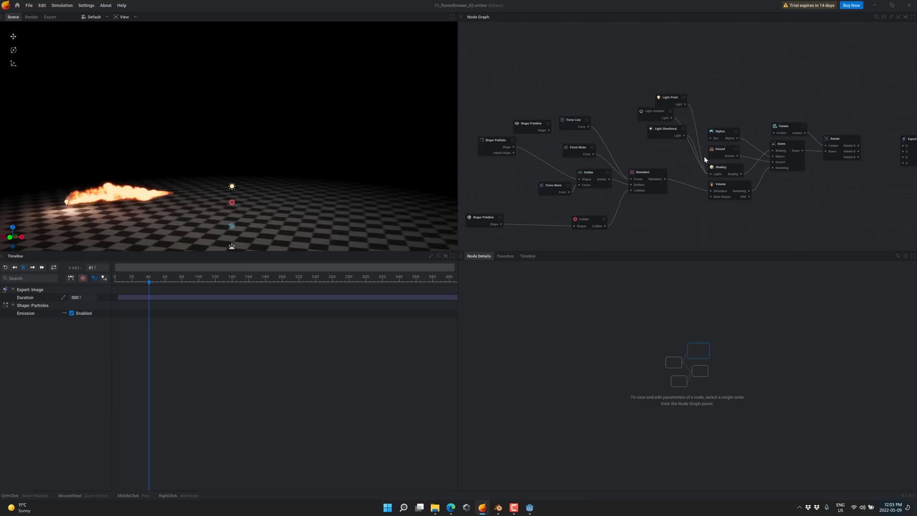
{"action": "scroll", "coordinate": [704, 159], "scroll_direction": "down", "scroll_amount": 3}
{"action": "scroll", "coordinate": [747, 182], "scroll_direction": "up", "scroll_amount": 3}
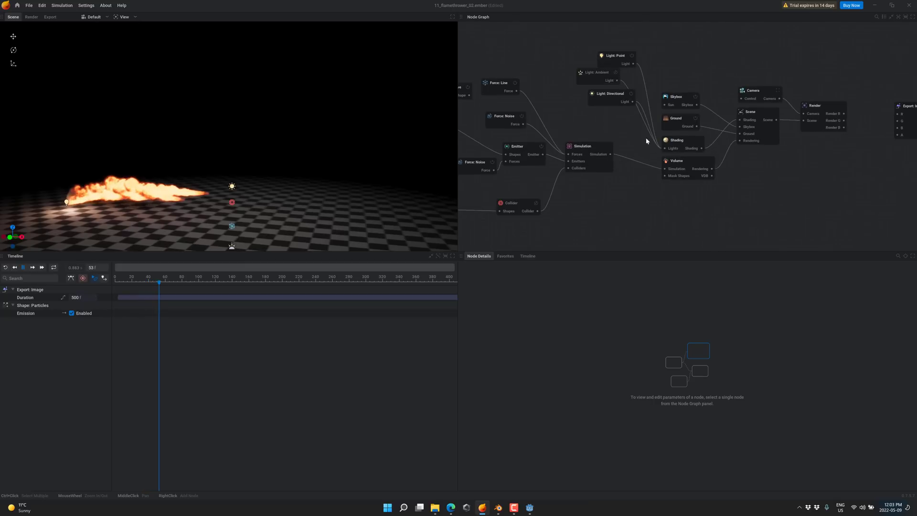
{"action": "scroll", "coordinate": [721, 191], "scroll_direction": "up", "scroll_amount": 2}
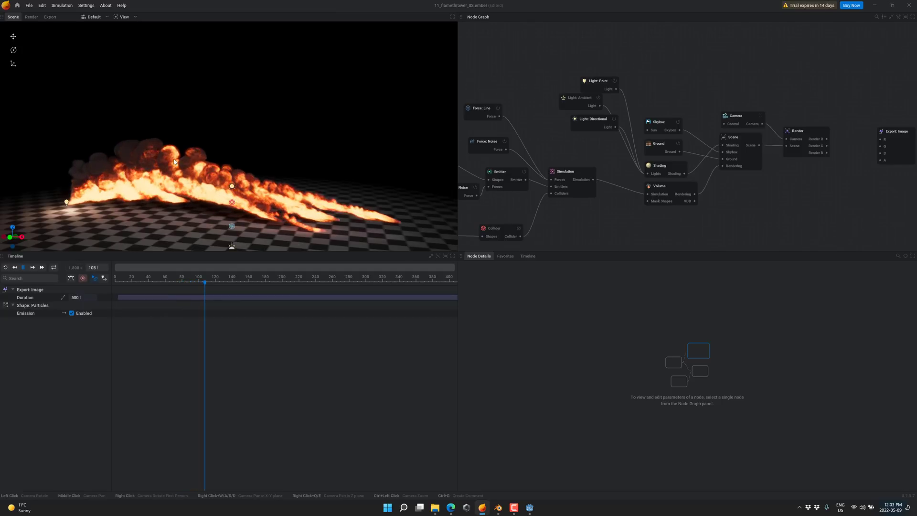
Inspect the Simulation node and the Emitter's fuel and smoke Emission settings
{"action": "left_click", "coordinate": [563, 172]}
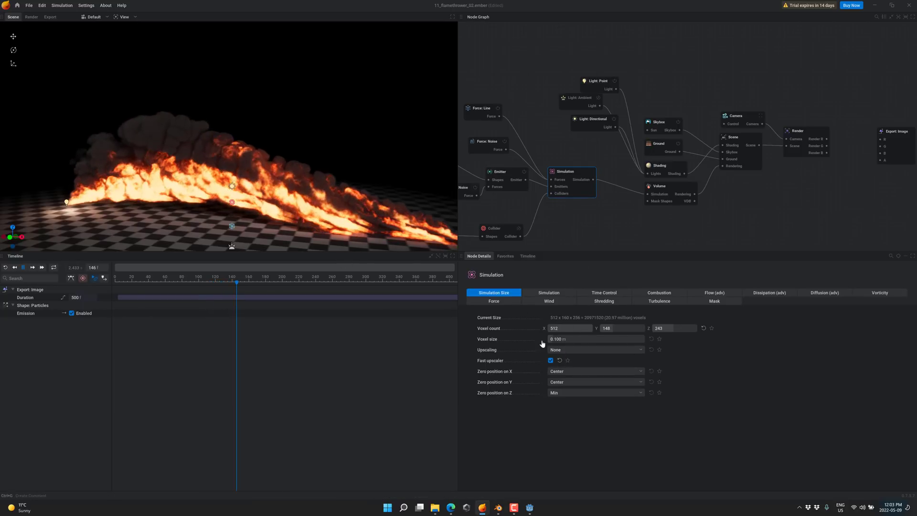
{"action": "left_click", "coordinate": [511, 172]}
{"action": "key", "text": "w"}
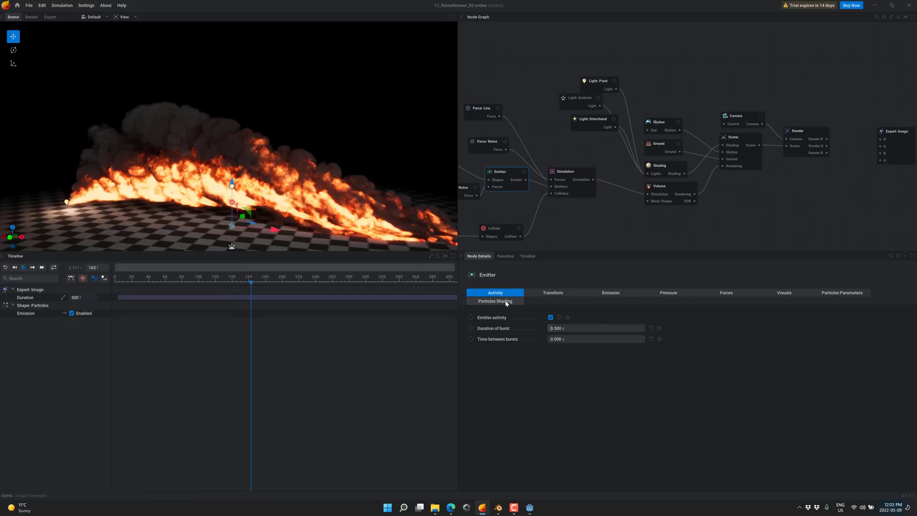
{"action": "left_click", "coordinate": [612, 292]}
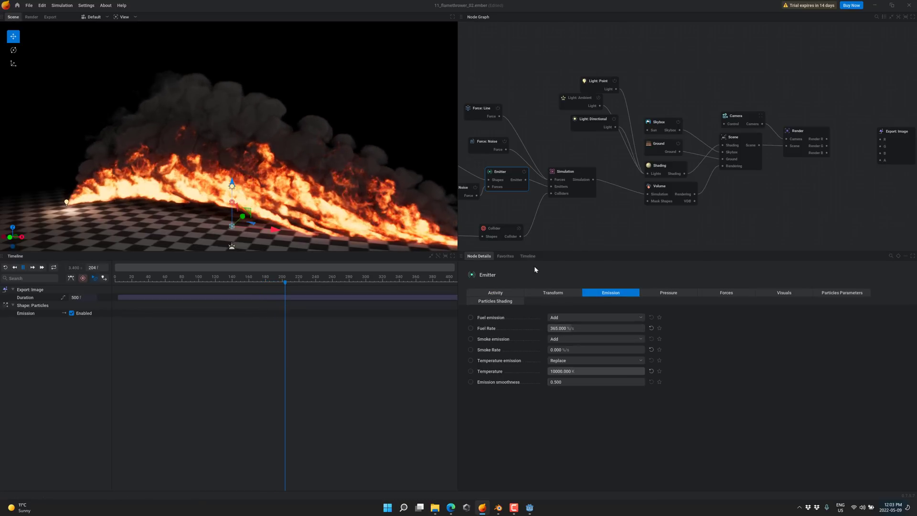
Check the Volume node's rendering modes and Post Process options, where post process is None
{"action": "left_click", "coordinate": [659, 186]}
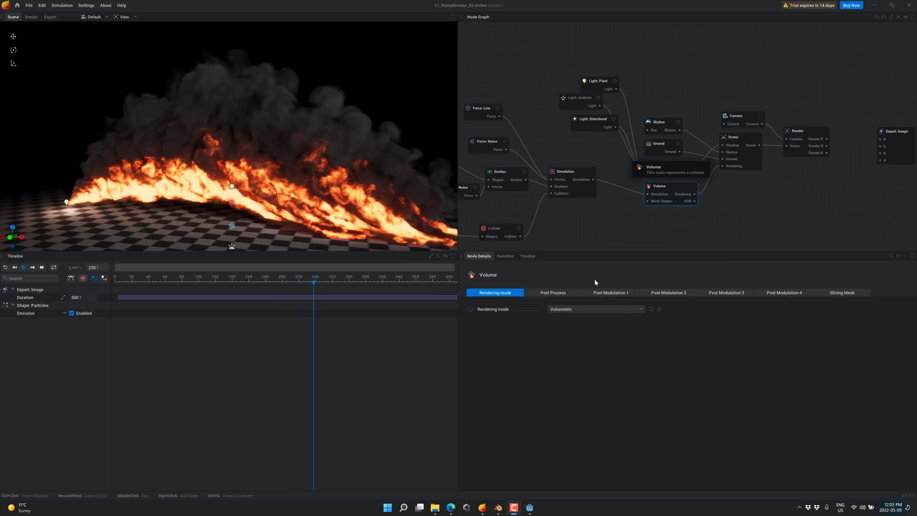
{"action": "left_click", "coordinate": [566, 309]}
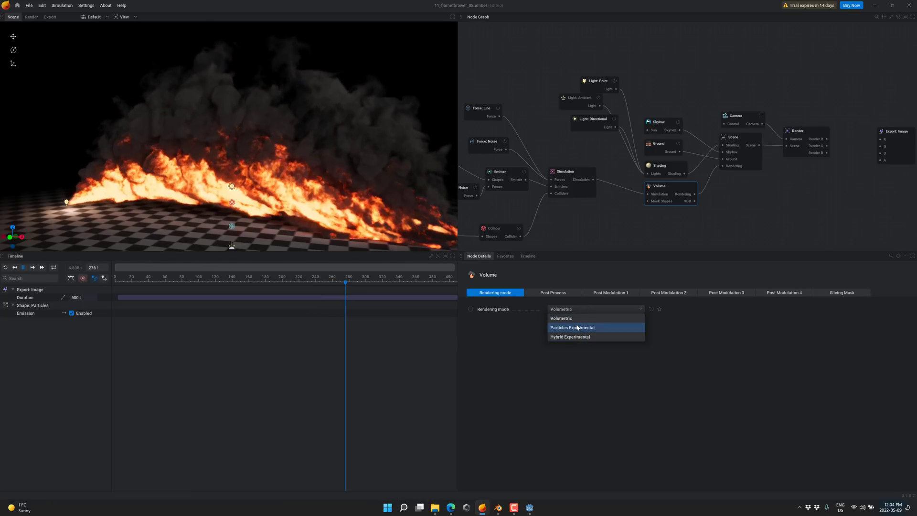
{"action": "left_click", "coordinate": [557, 295]}
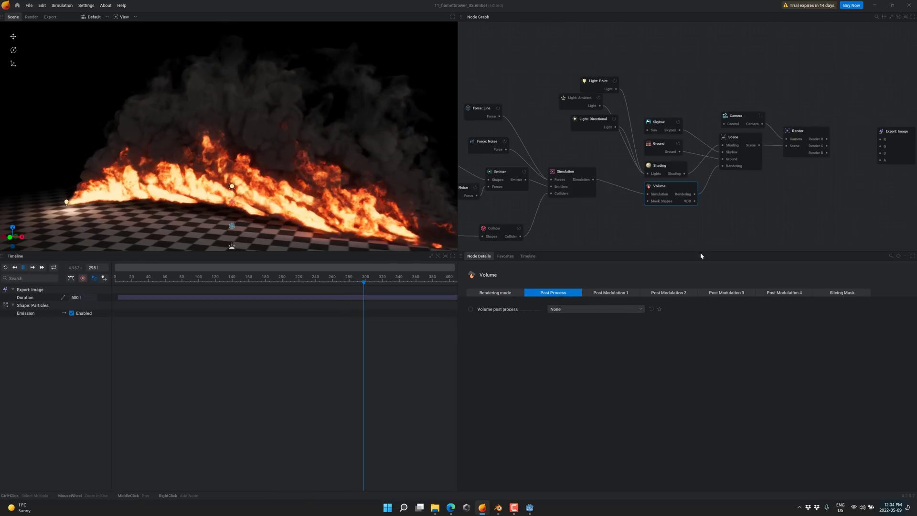
{"action": "middle_click_drag", "start_coordinate": [486, 60], "coordinate": [509, 75]}
{"action": "right_click", "coordinate": [509, 61]}
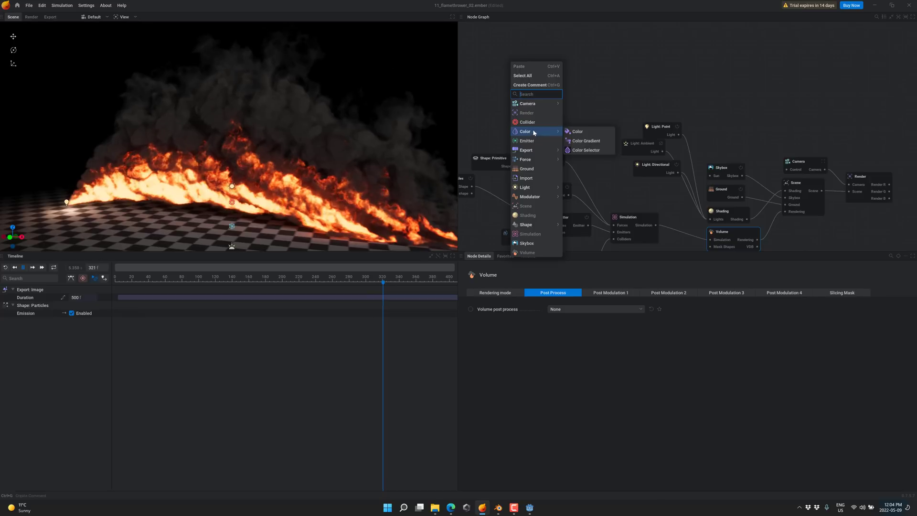
Create a new project via File > New Project, discarding the flamethrower changes with Don't Save
{"action": "left_click", "coordinate": [27, 7]}
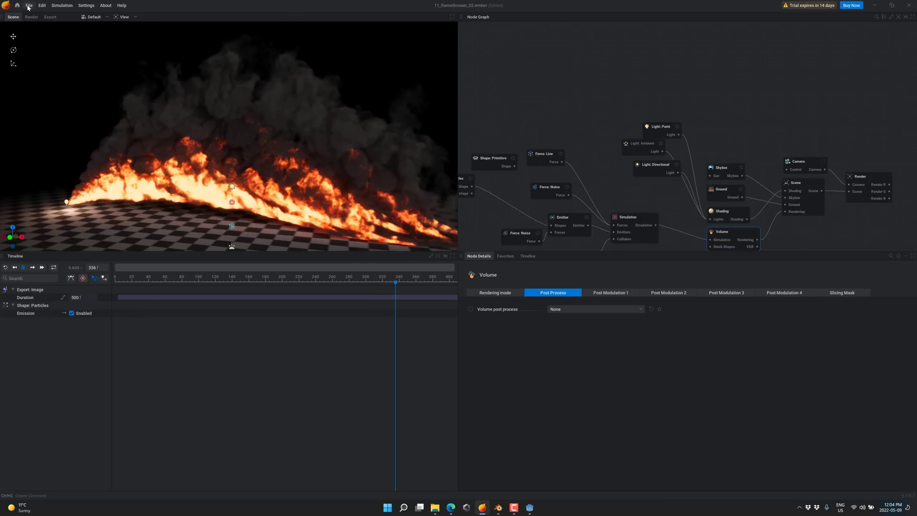
{"action": "left_click", "coordinate": [39, 17]}
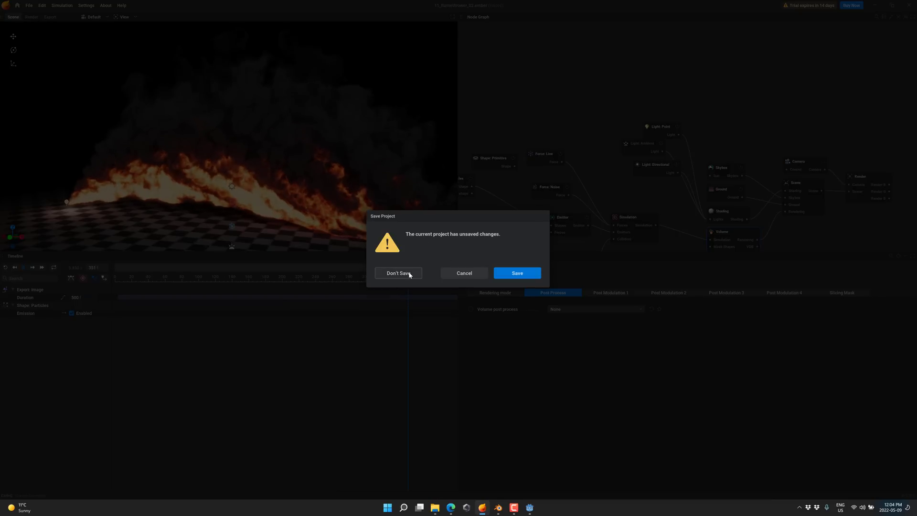
{"action": "left_click", "coordinate": [398, 273]}
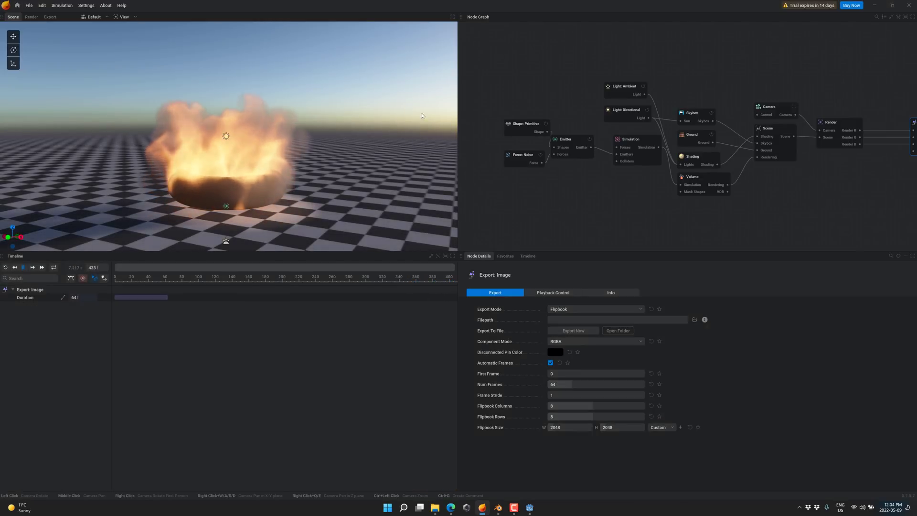
Add an Import node loading Waving.fbx and delete the torus Shape: Primitive node
{"action": "right_click", "coordinate": [518, 50]}
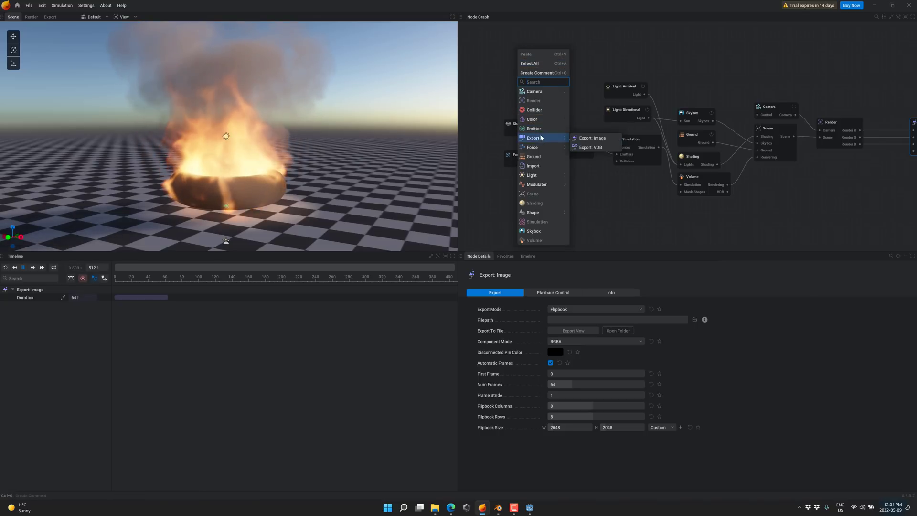
{"action": "left_click", "coordinate": [537, 166]}
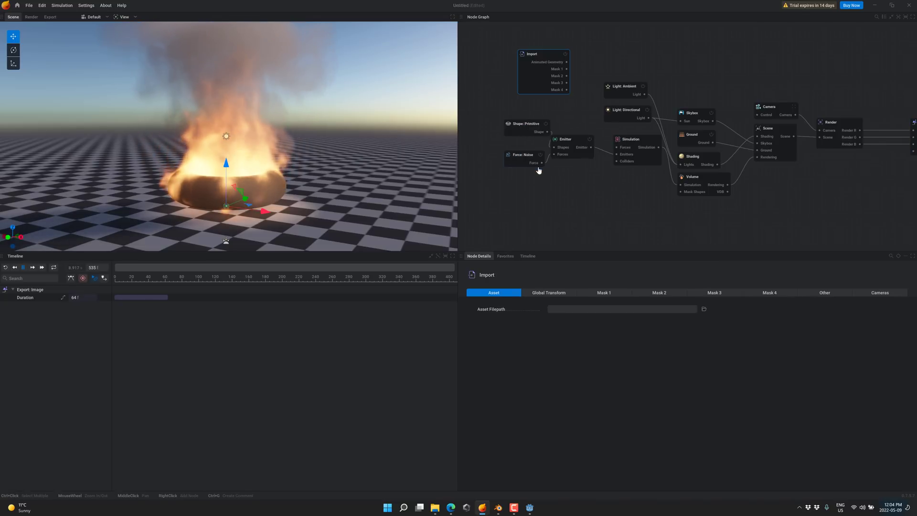
{"action": "left_click_drag", "start_coordinate": [549, 49], "coordinate": [526, 48]}
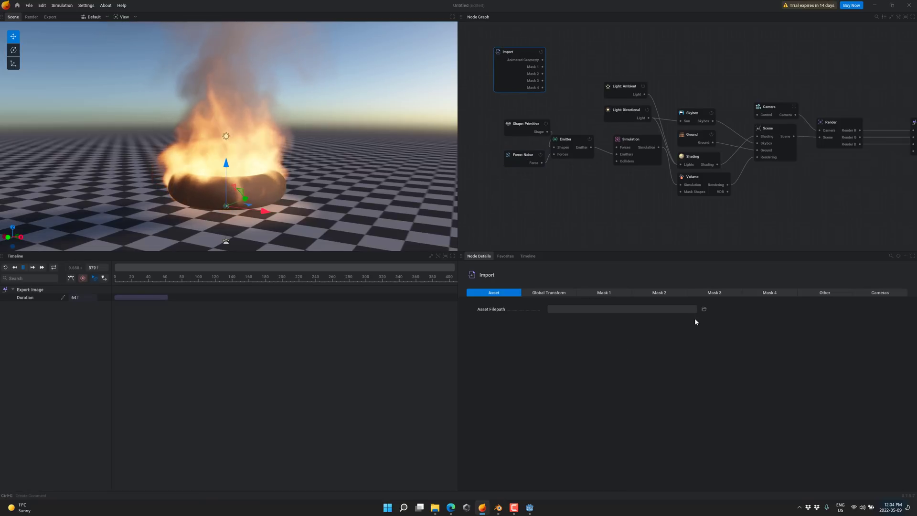
{"action": "left_click", "coordinate": [703, 309]}
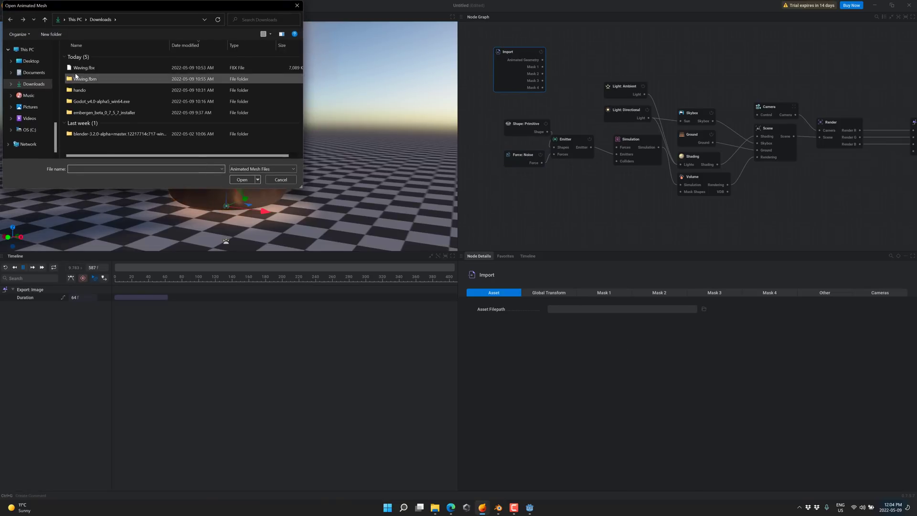
{"action": "double_click", "coordinate": [81, 67]}
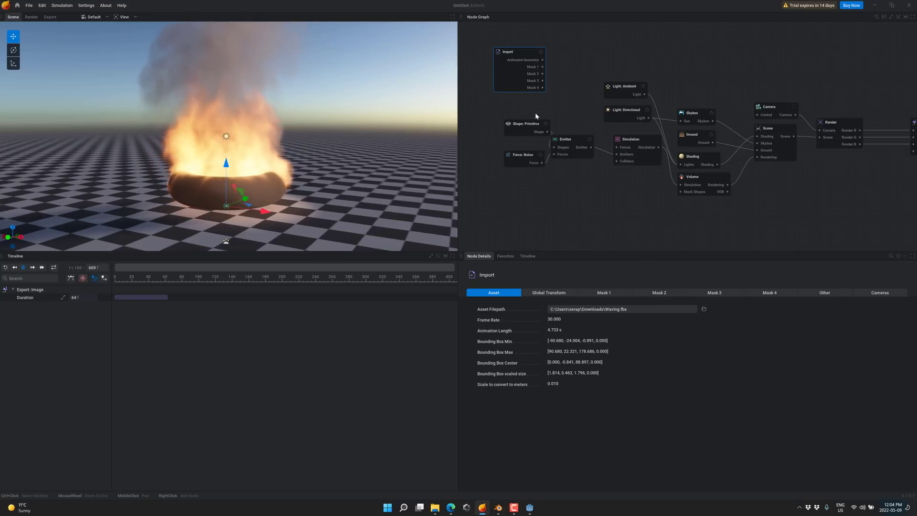
{"action": "left_click", "coordinate": [532, 126]}
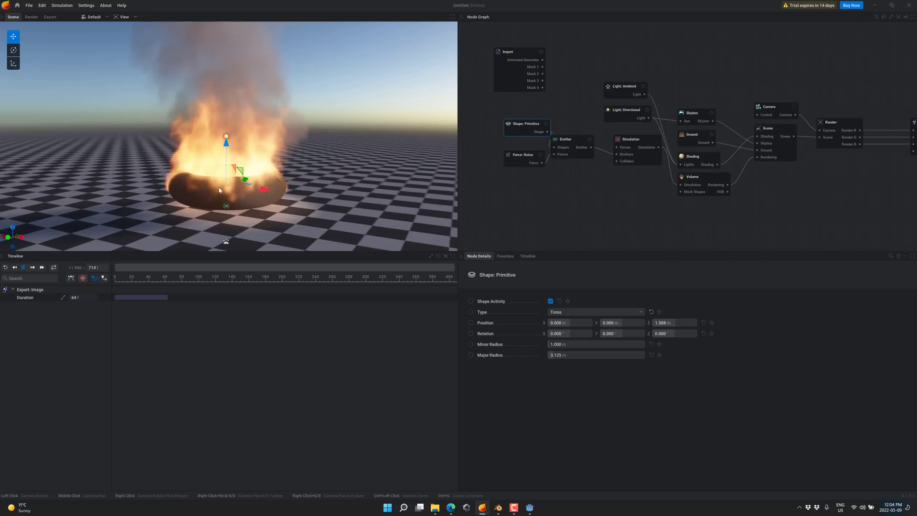
{"action": "key", "text": "Delete"}
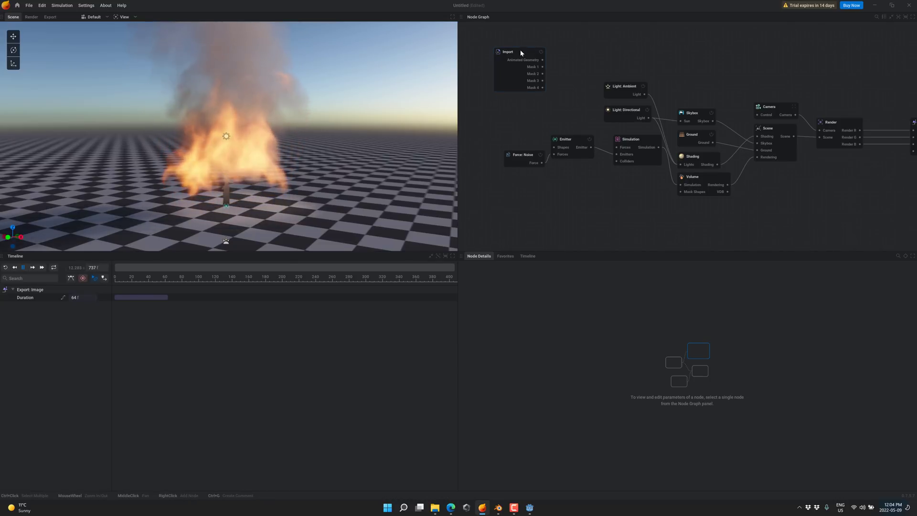
Set the Import node's Global Transform Master scale to X 10
{"action": "left_click_drag", "start_coordinate": [521, 53], "coordinate": [506, 69]}
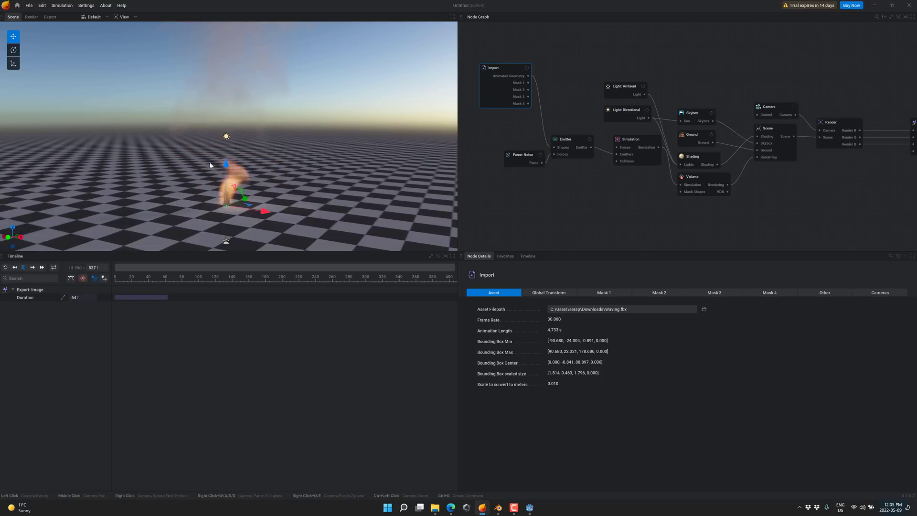
{"action": "left_click", "coordinate": [561, 294]}
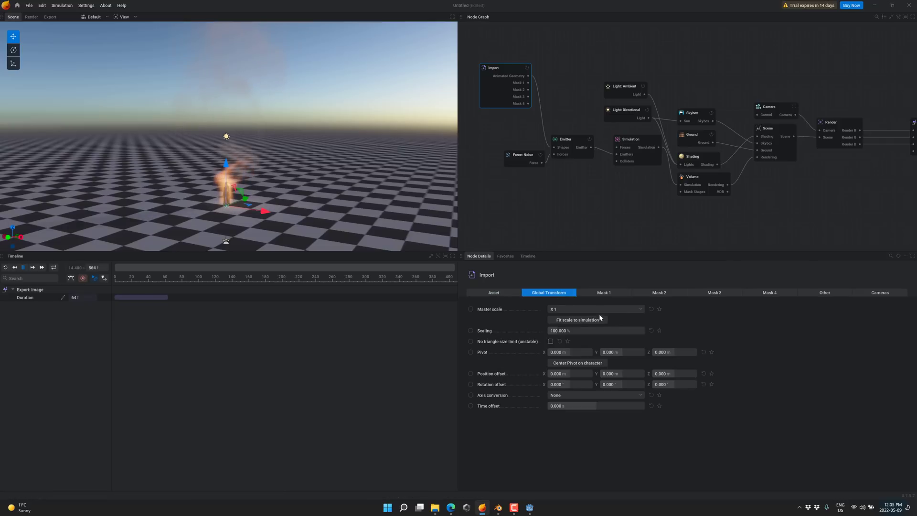
{"action": "left_click", "coordinate": [577, 310]}
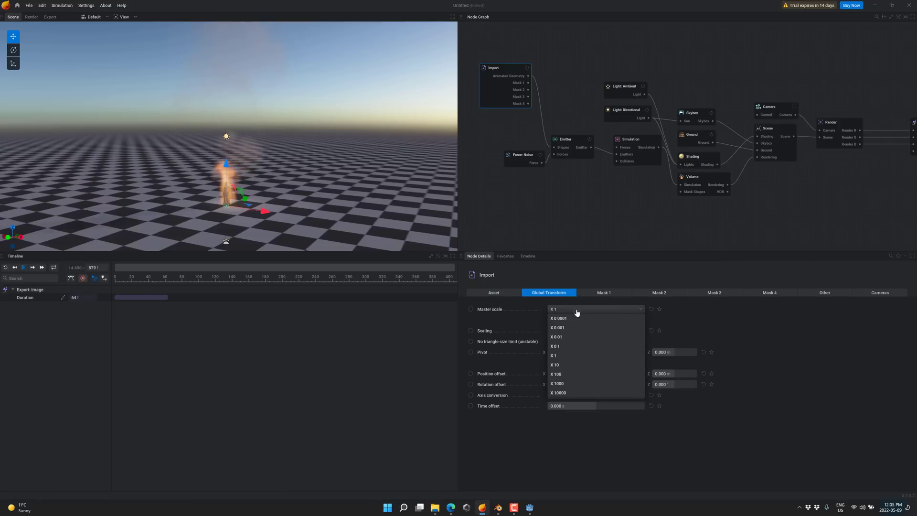
{"action": "left_click", "coordinate": [563, 365]}
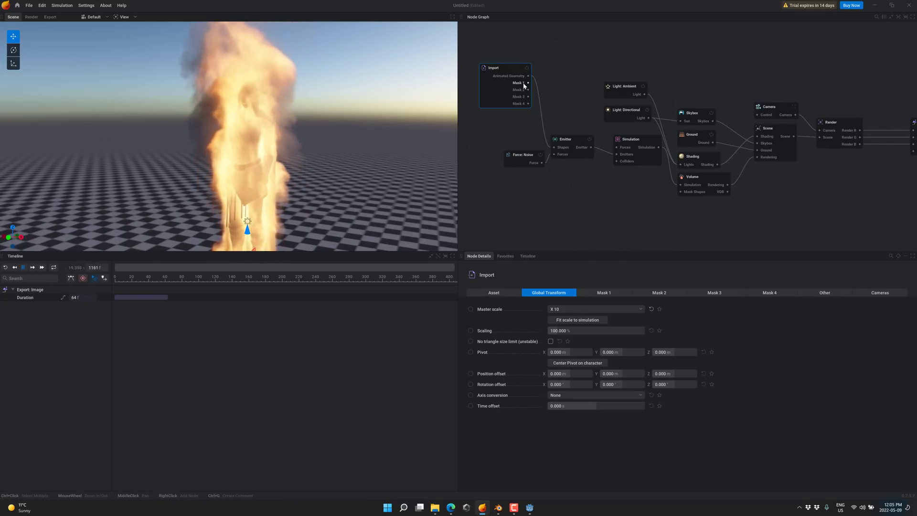
Mask 1 by skinned mesh part mixamorig:RightHand and connect it to the Emitter's Shapes input
{"action": "left_click", "coordinate": [613, 290]}
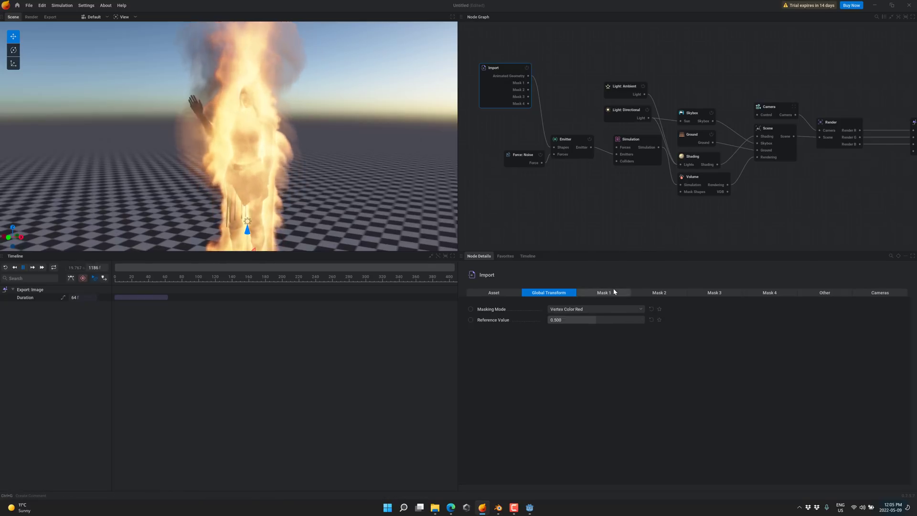
{"action": "left_click", "coordinate": [578, 309]}
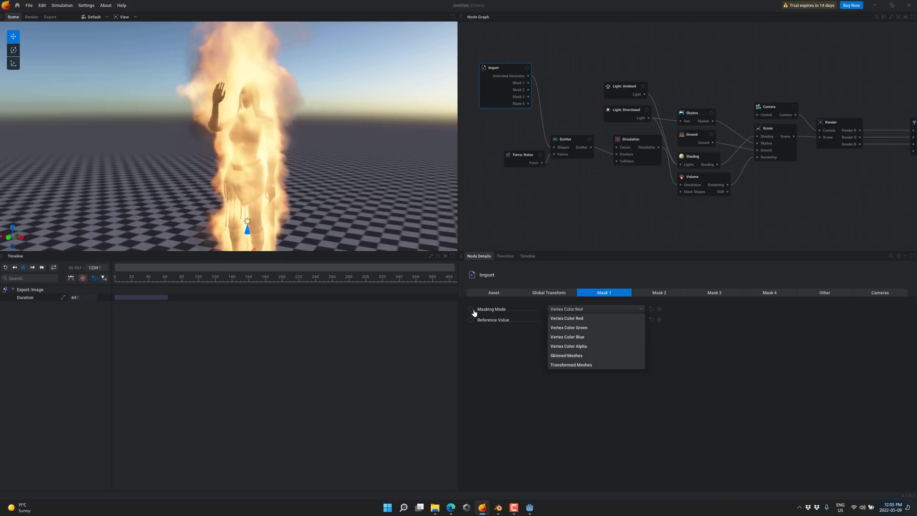
{"action": "left_click", "coordinate": [575, 356]}
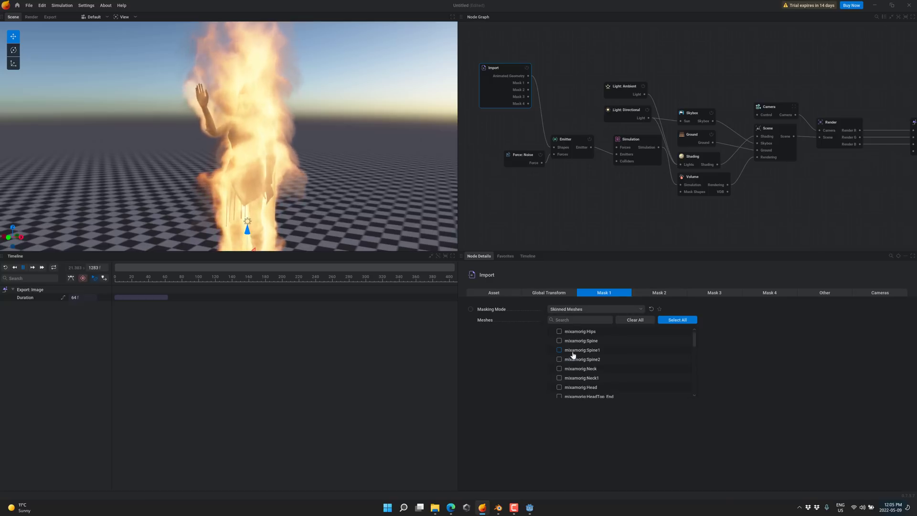
{"action": "scroll", "coordinate": [599, 377], "scroll_direction": "down", "scroll_amount": 1}
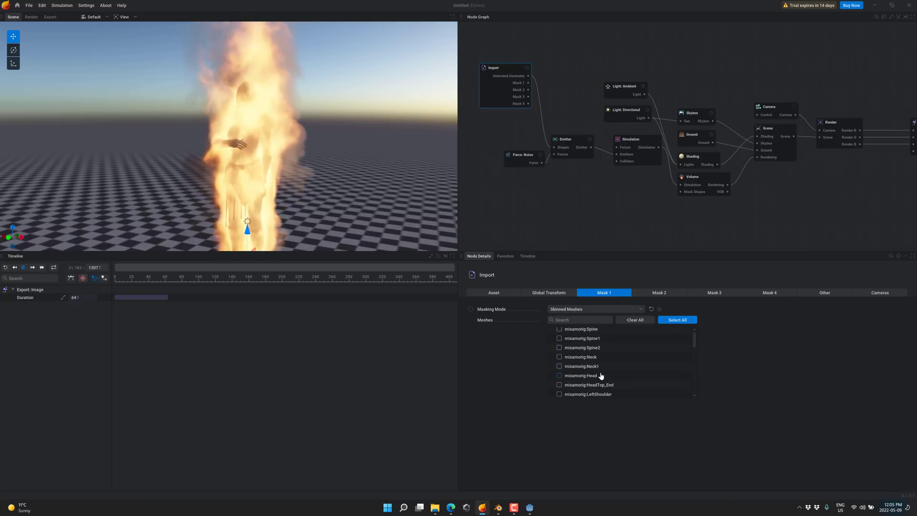
{"action": "scroll", "coordinate": [601, 375], "scroll_direction": "down", "scroll_amount": 1}
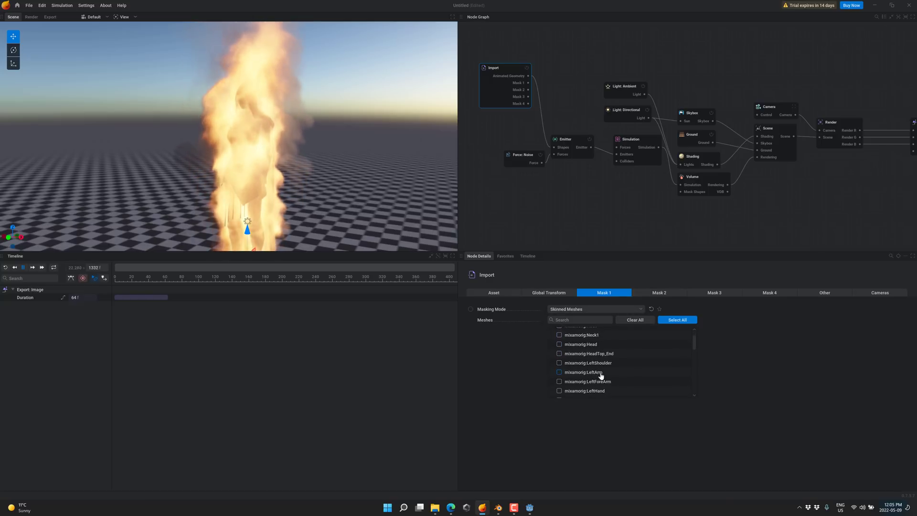
{"action": "scroll", "coordinate": [600, 375], "scroll_direction": "down", "scroll_amount": 7}
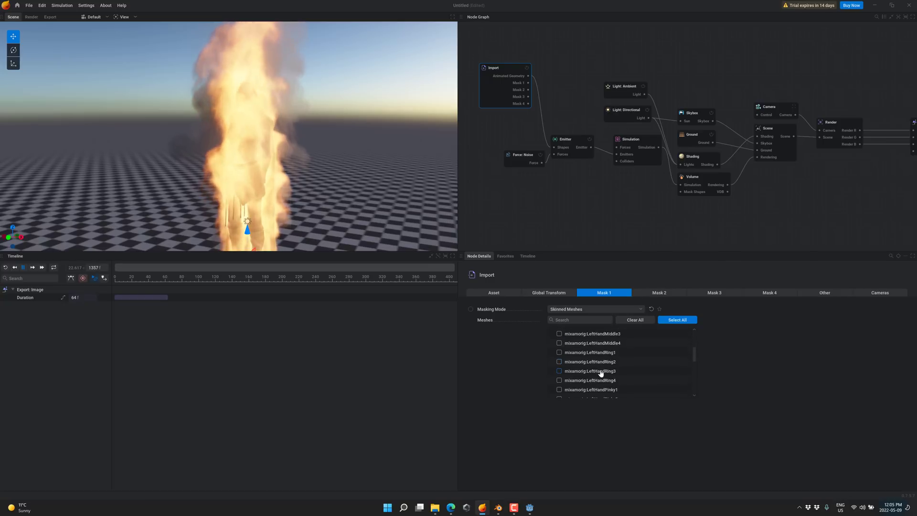
{"action": "scroll", "coordinate": [601, 373], "scroll_direction": "down", "scroll_amount": 4}
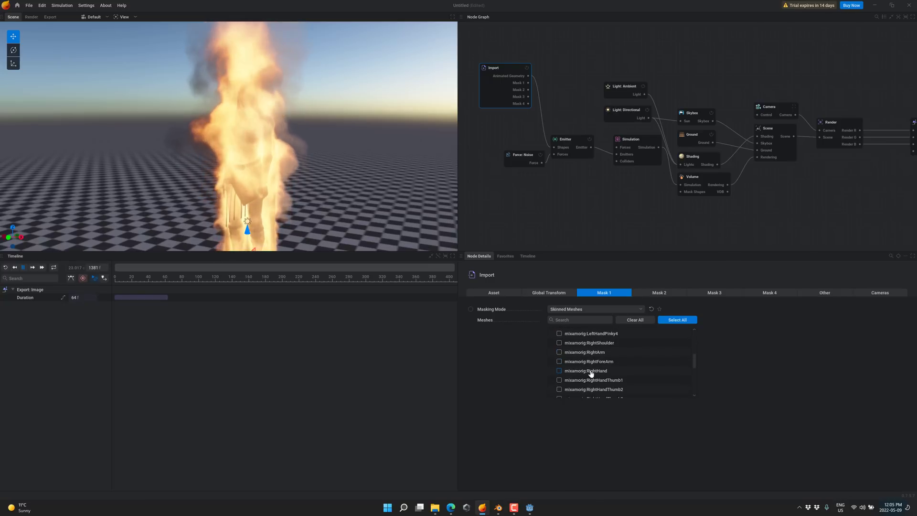
{"action": "left_click", "coordinate": [558, 371]}
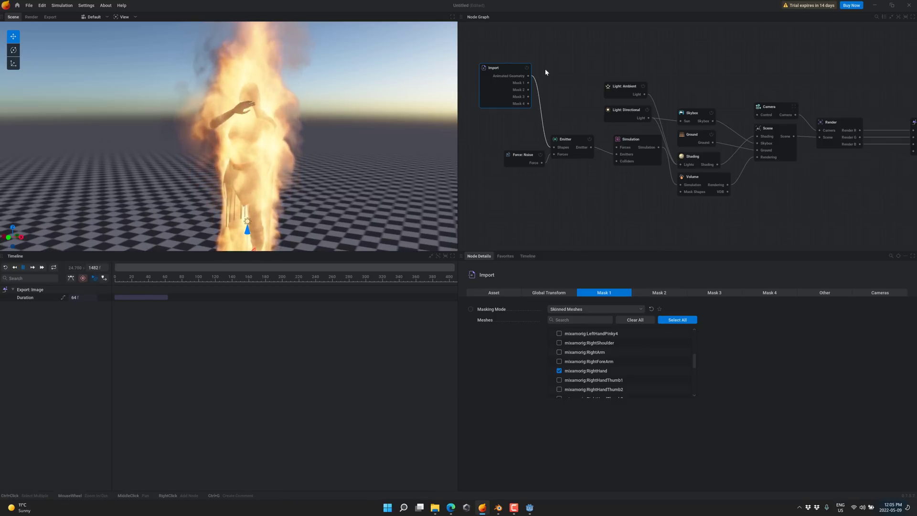
{"action": "left_click", "coordinate": [540, 90]}
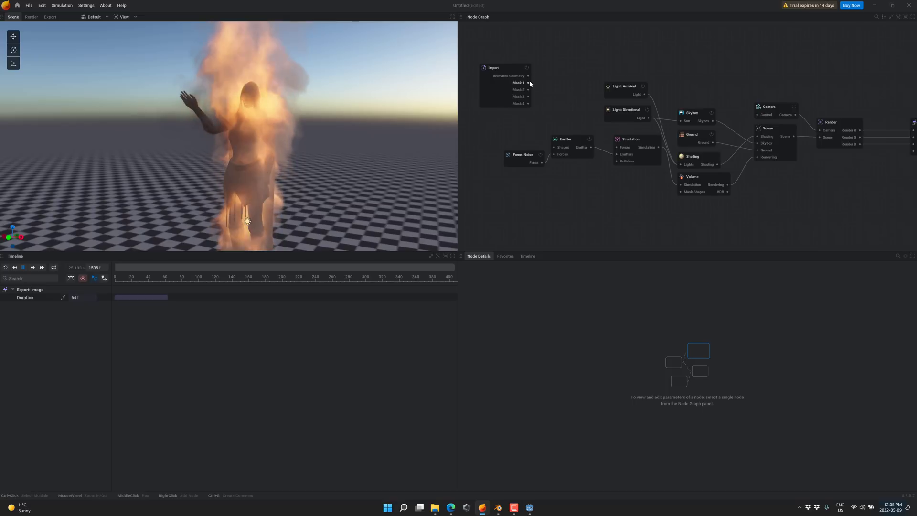
{"action": "left_click_drag", "start_coordinate": [528, 83], "coordinate": [554, 147]}
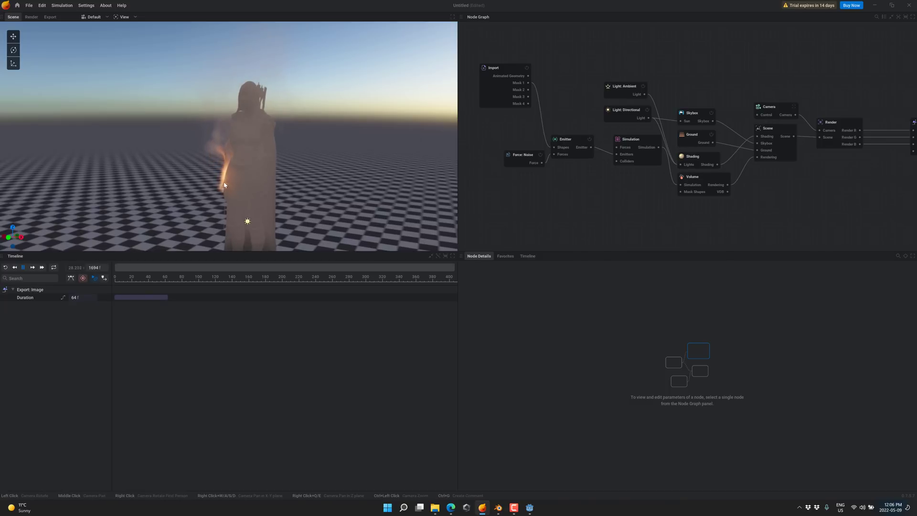
Restart the simulation and raise the Emitter's Smoke Rate from 10 to 1025 %/s
{"action": "left_click", "coordinate": [137, 279]}
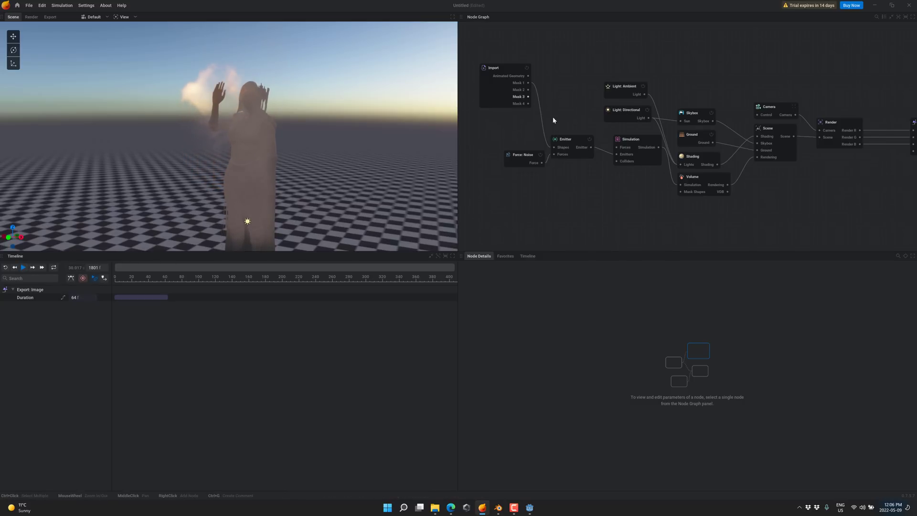
{"action": "left_click", "coordinate": [567, 139]}
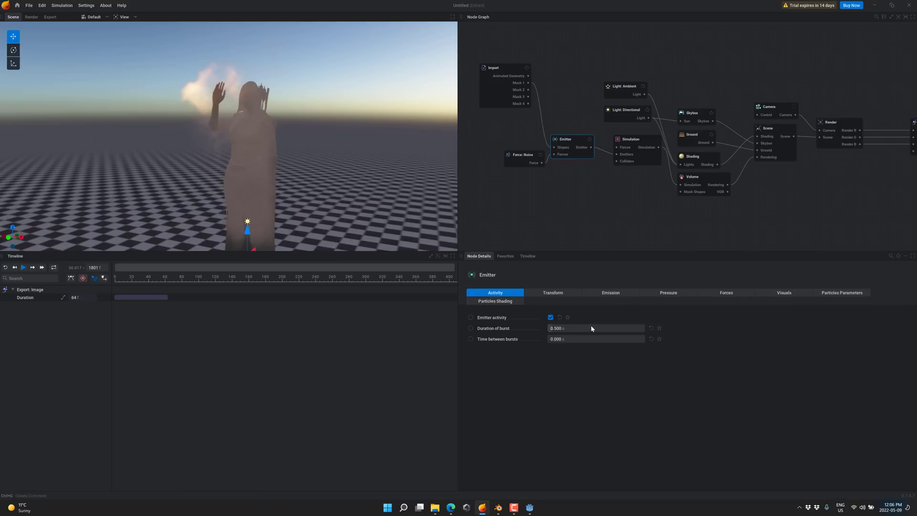
{"action": "left_click", "coordinate": [609, 293]}
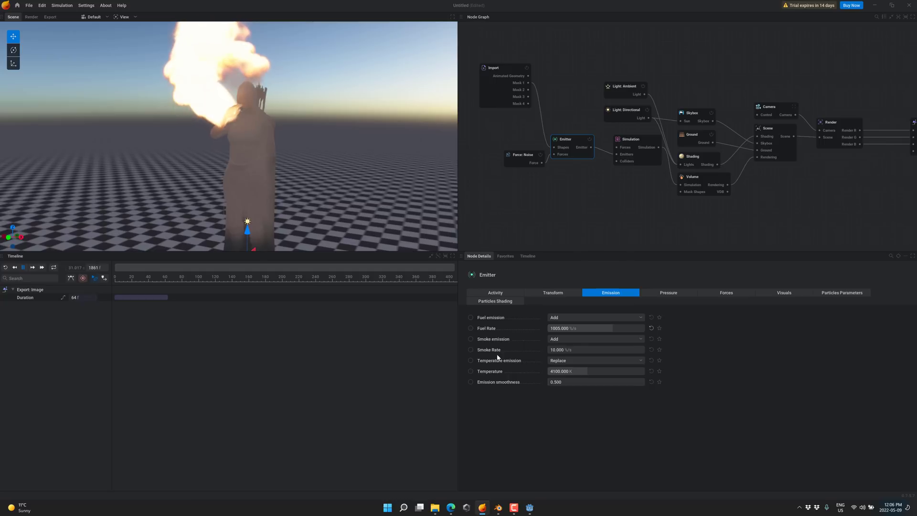
{"action": "left_click", "coordinate": [470, 350]}
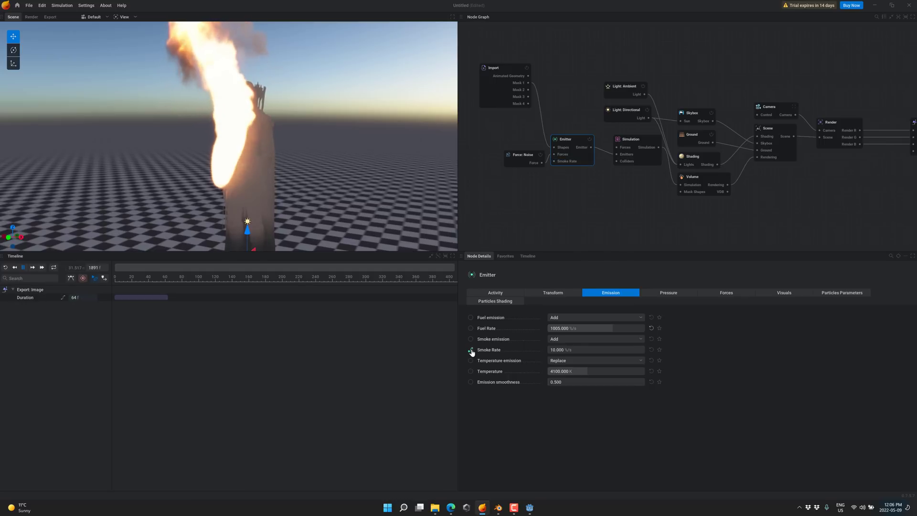
{"action": "left_click", "coordinate": [472, 350]}
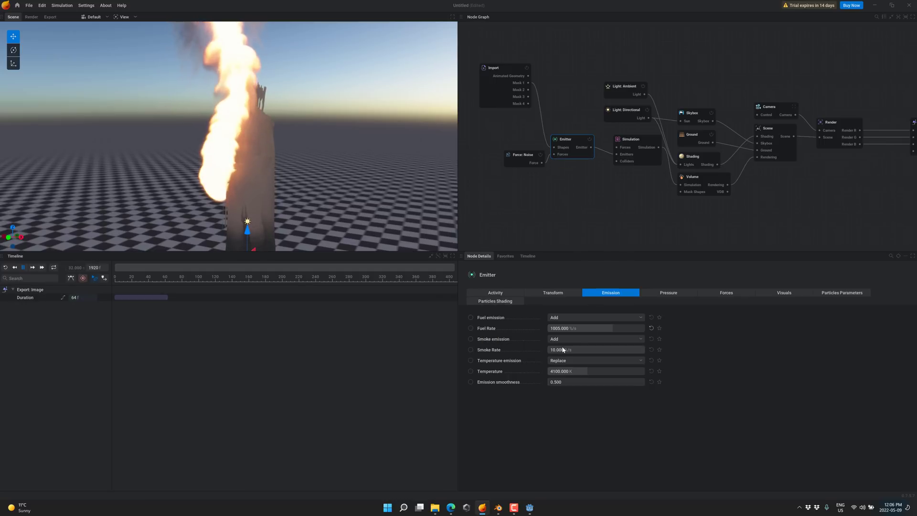
{"action": "left_click_drag", "start_coordinate": [558, 350], "coordinate": [613, 350]}
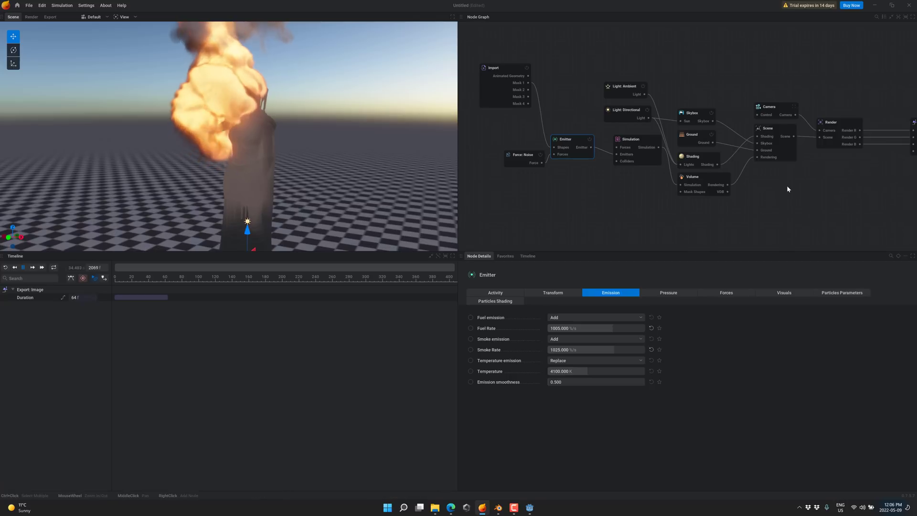
{"action": "middle_click_drag", "start_coordinate": [787, 185], "coordinate": [639, 190]}
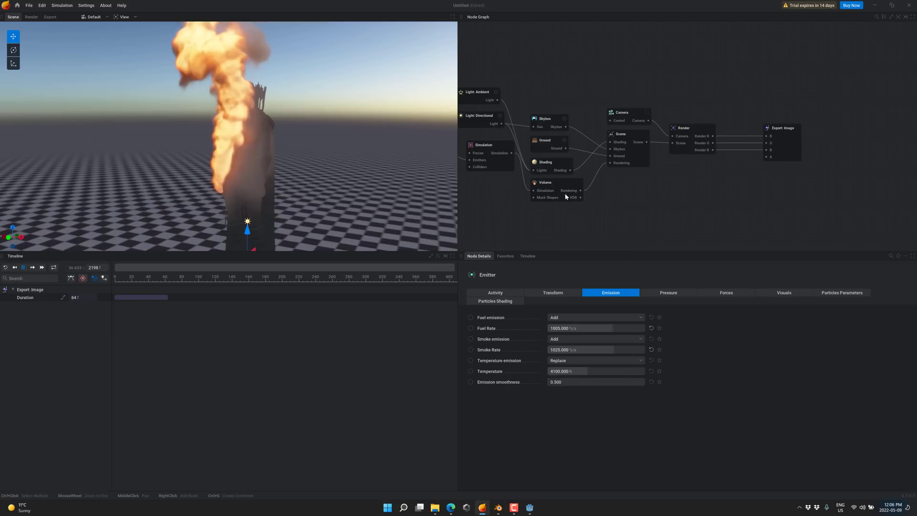
Add an Export: VDB node wired to the Volume's VDB output
{"action": "left_click_drag", "start_coordinate": [580, 198], "coordinate": [697, 201]}
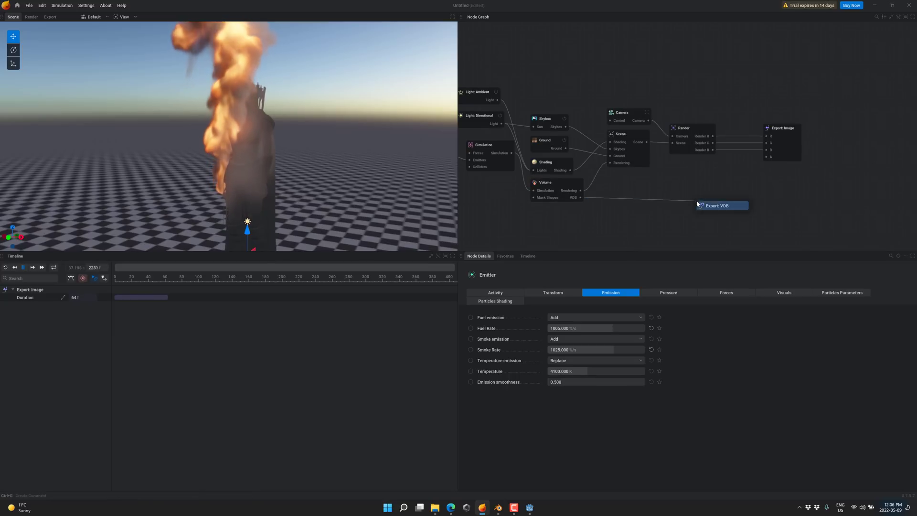
{"action": "left_click", "coordinate": [721, 206]}
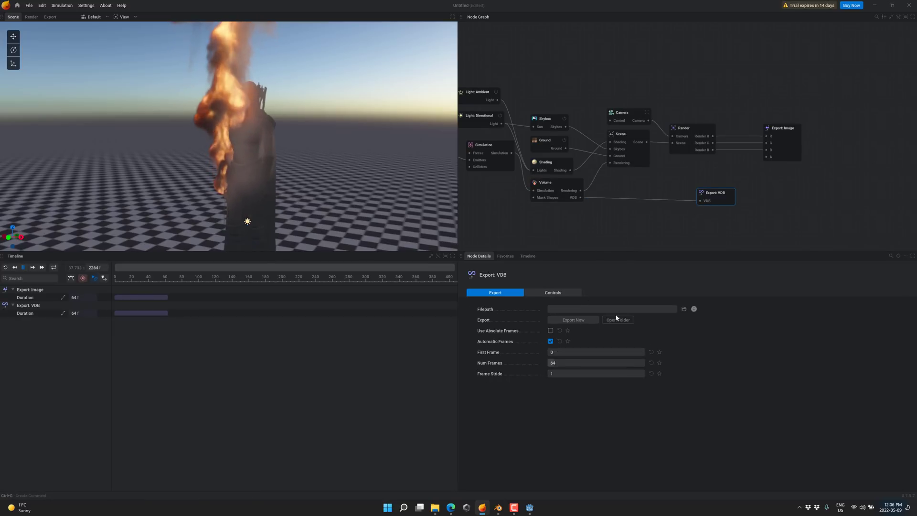
{"action": "left_click", "coordinate": [549, 351]}
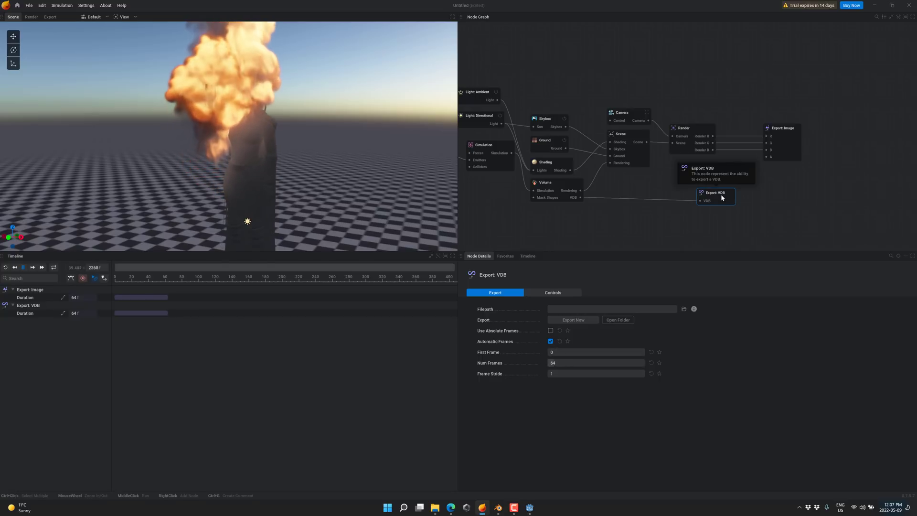
Set the Export: Image node's Export Mode to Sequence, then check Godot and Blender
{"action": "left_click", "coordinate": [785, 129]}
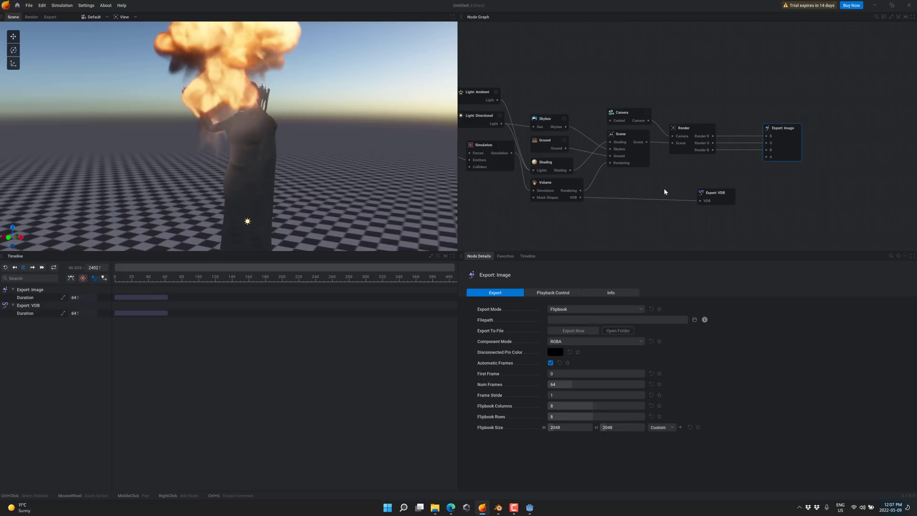
{"action": "left_click", "coordinate": [574, 311]}
{"action": "left_click", "coordinate": [559, 329]}
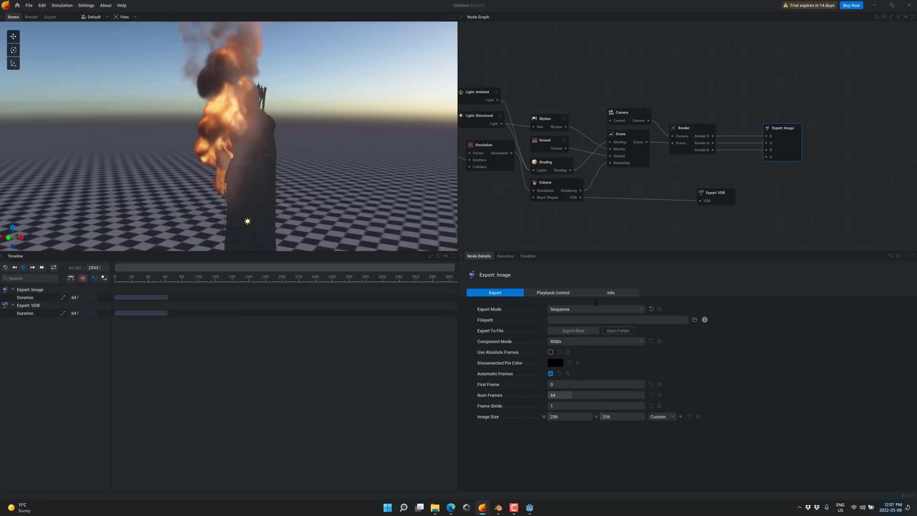
{"action": "left_click", "coordinate": [525, 508]}
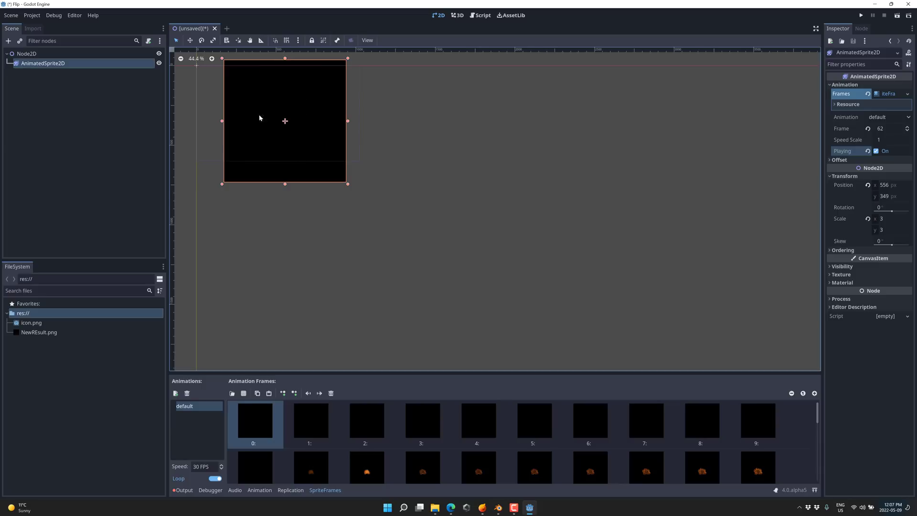
{"action": "left_click", "coordinate": [498, 509]}
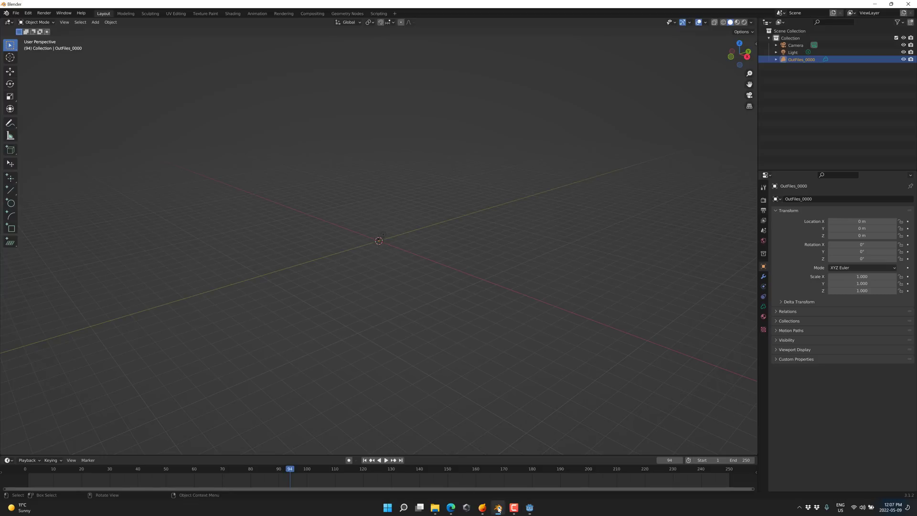
Orbit Blender's viewport around the OutFiles_0000 volume object, then return to EmberGen
{"action": "right_click", "coordinate": [479, 240]}
{"action": "middle_click_drag", "start_coordinate": [560, 232], "coordinate": [386, 409]}
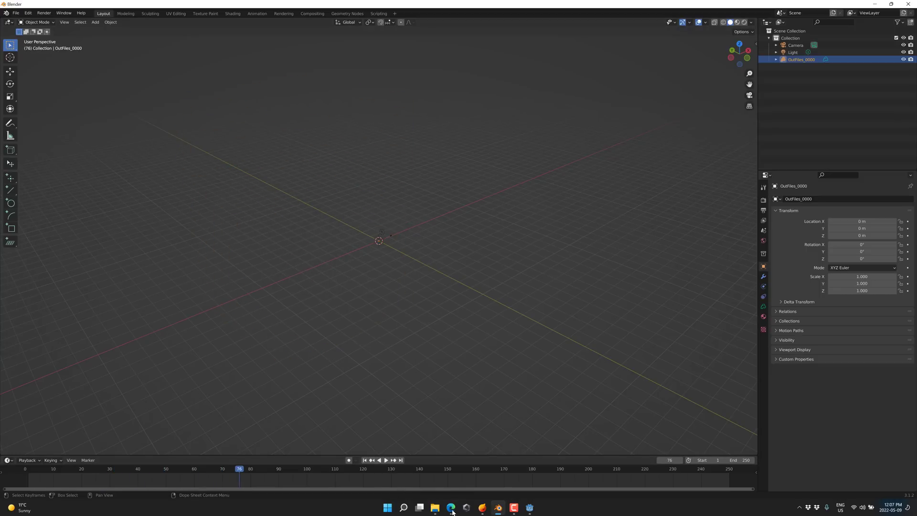
{"action": "mouse_move", "coordinate": [487, 510]}
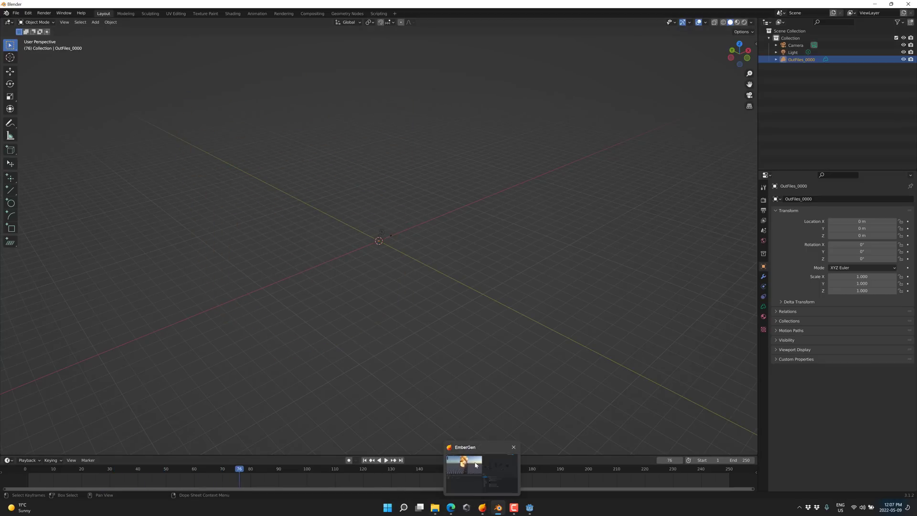
{"action": "left_click", "coordinate": [475, 464]}
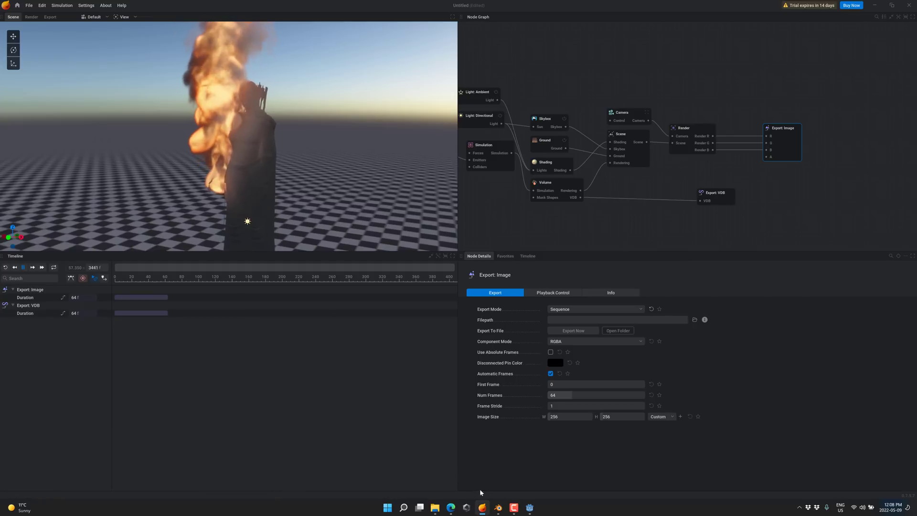
Bring up the JangaFX site in Edge and open the VectorayGen product page
{"action": "left_click", "coordinate": [453, 506]}
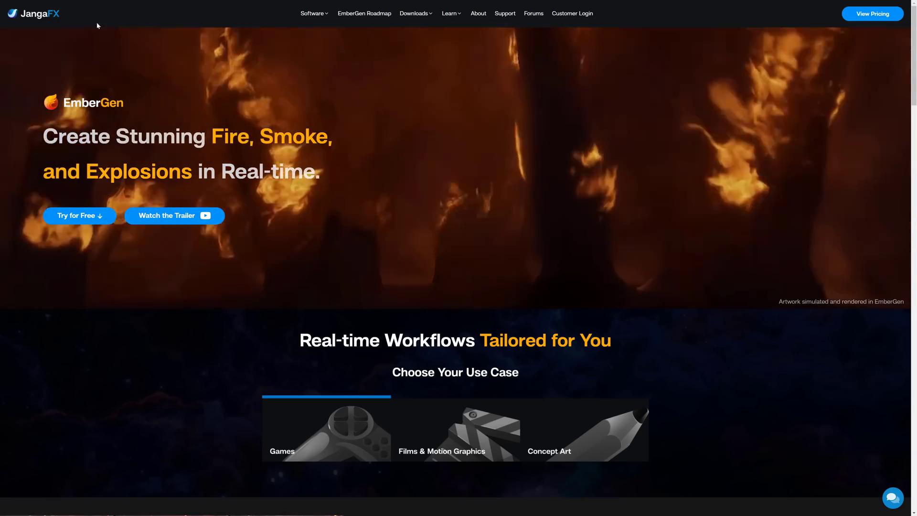
{"action": "key", "text": "F11"}
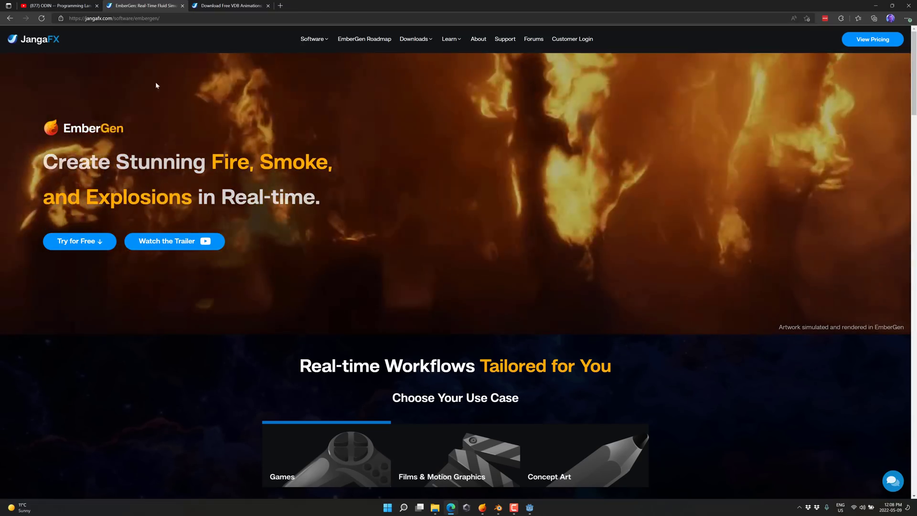
{"action": "key", "text": "F11"}
{"action": "mouse_move", "coordinate": [323, 14]}
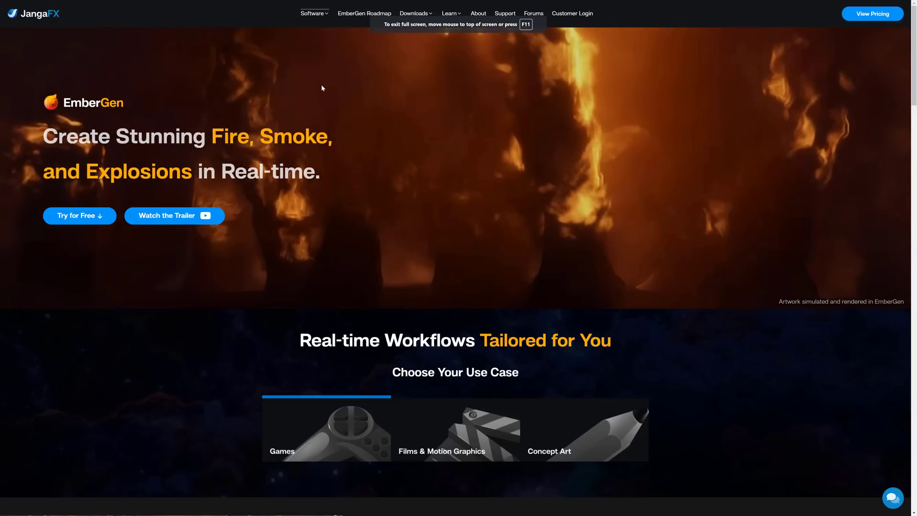
{"action": "left_click", "coordinate": [310, 38]}
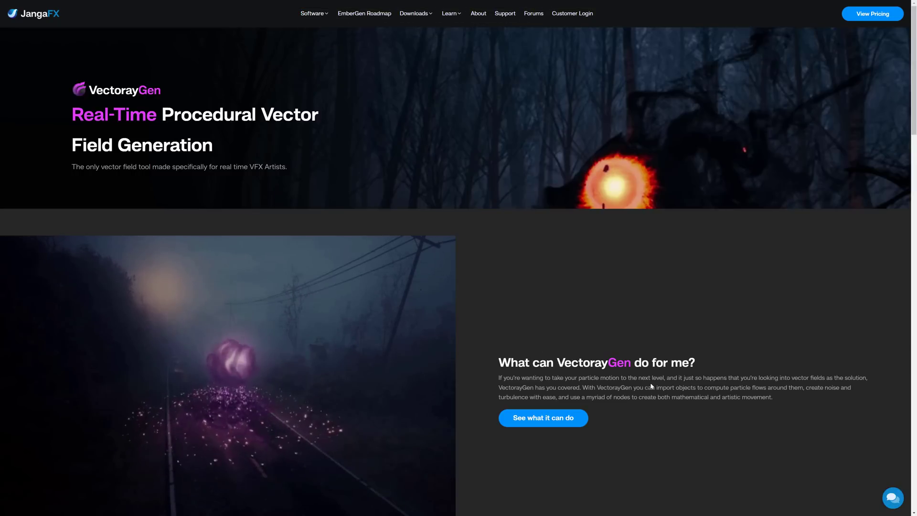
Navigate back to the EmberGen product page from the Software menu
{"action": "mouse_move", "coordinate": [317, 21]}
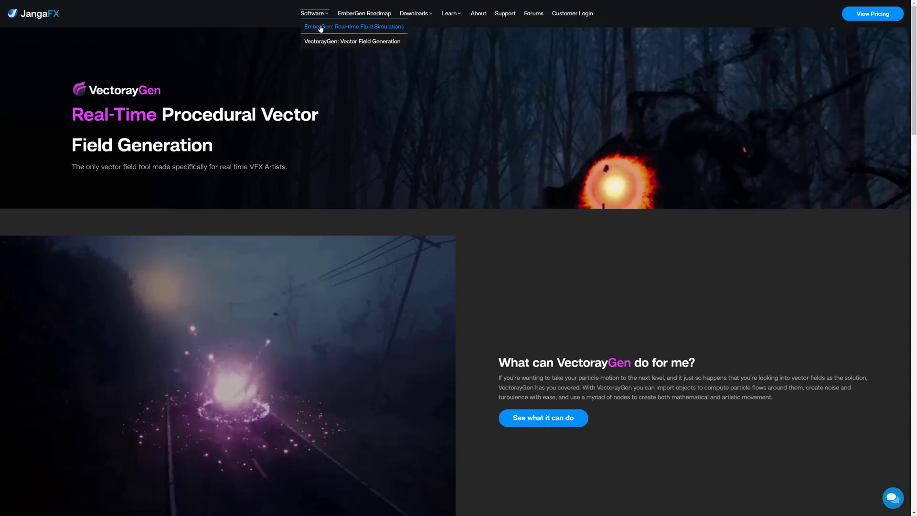
{"action": "left_click", "coordinate": [320, 28]}
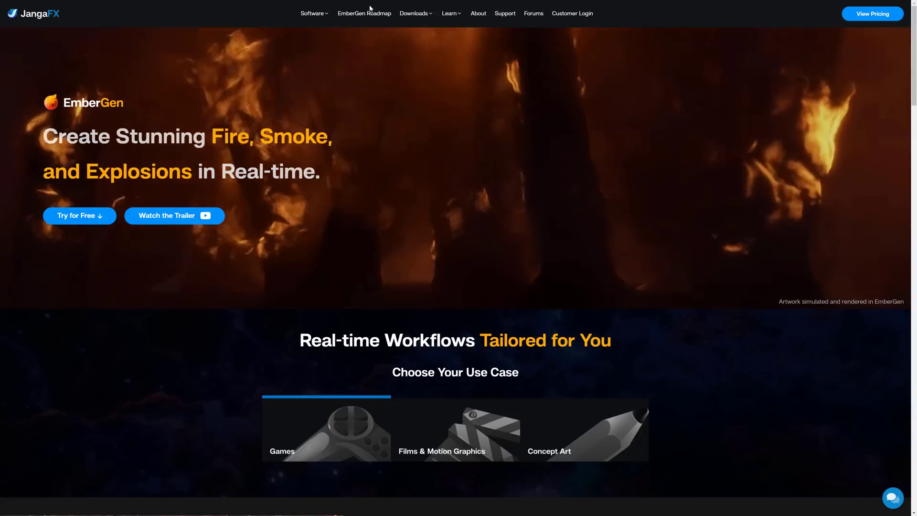
{"action": "mouse_move", "coordinate": [441, 14]}
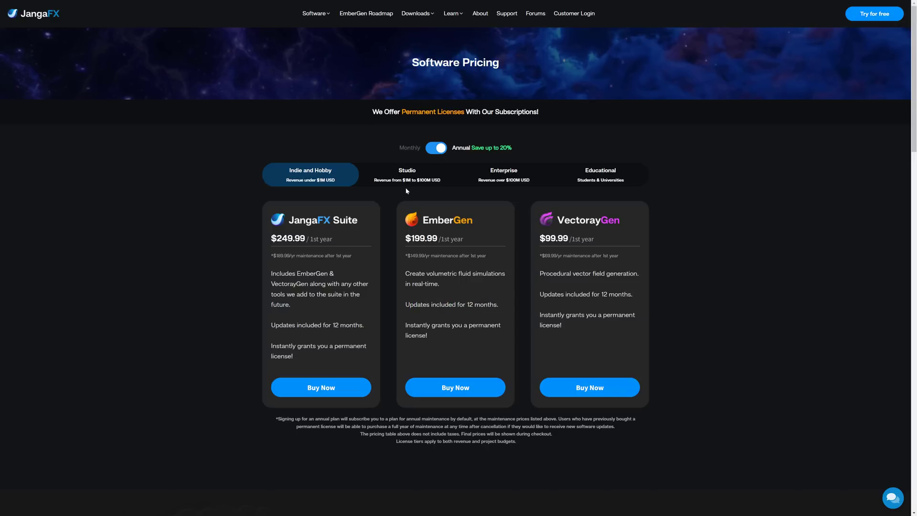
Compare Studio, Enterprise, Educational and Indie and Hobby prices, then open EmberGen's free trial form
{"action": "left_click", "coordinate": [409, 173]}
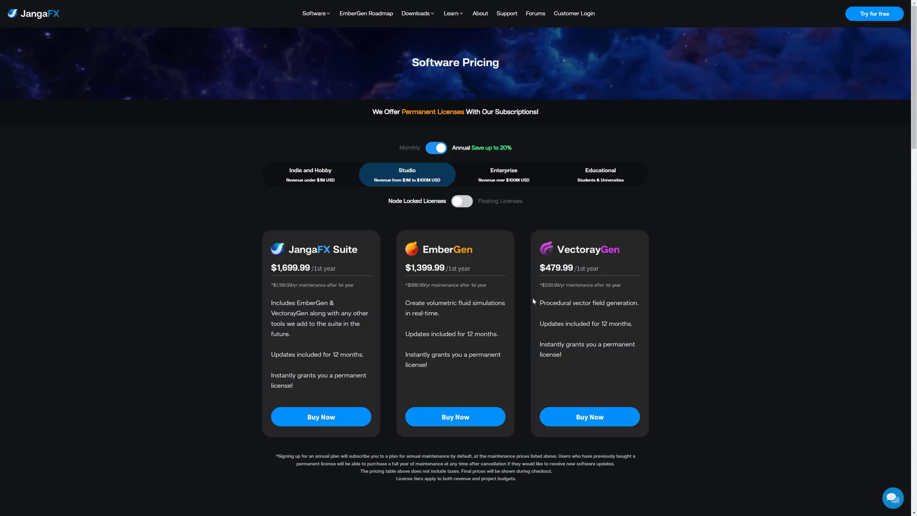
{"action": "left_click", "coordinate": [327, 177]}
{"action": "left_click", "coordinate": [414, 180]}
{"action": "left_click", "coordinate": [508, 183]}
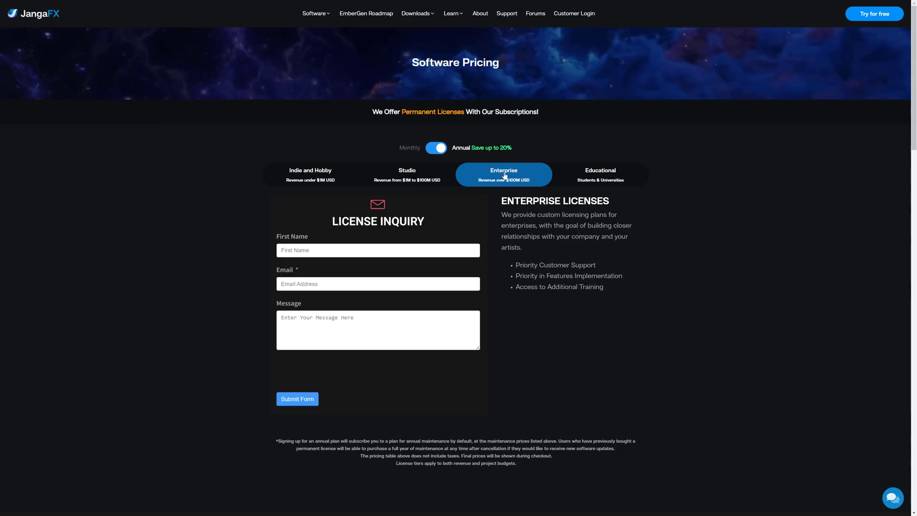
{"action": "left_click", "coordinate": [590, 175]}
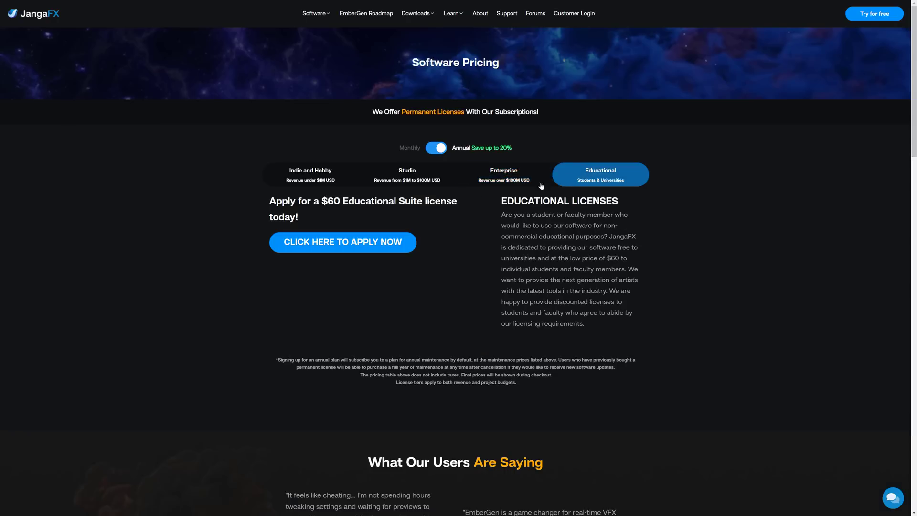
{"action": "left_click", "coordinate": [325, 176]}
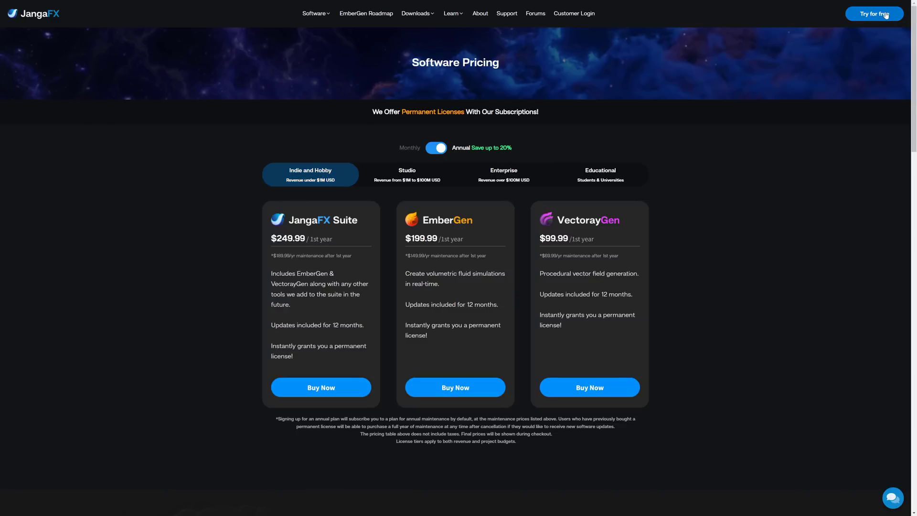
{"action": "left_click", "coordinate": [853, 15]}
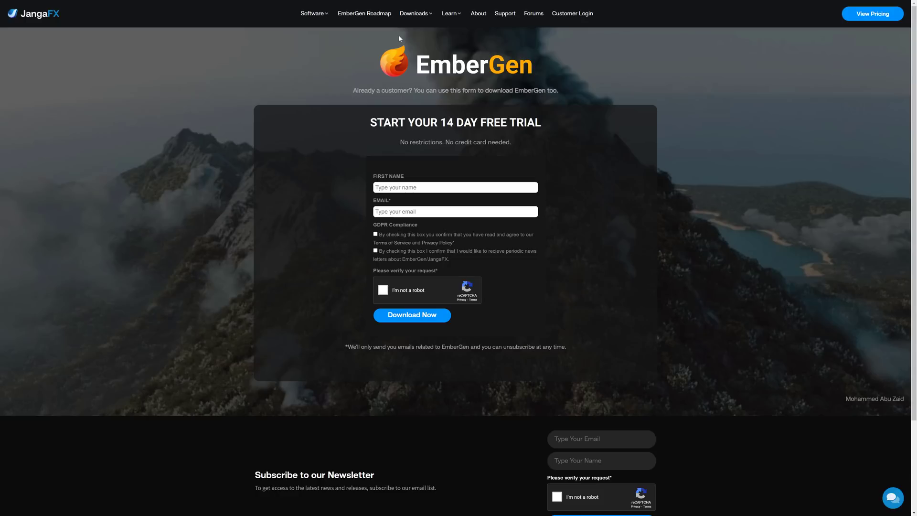
Open FREE VDB EXAMPLES under Downloads and scroll through sets like Aerial Explosion and Cloud Pack
{"action": "mouse_move", "coordinate": [409, 19]}
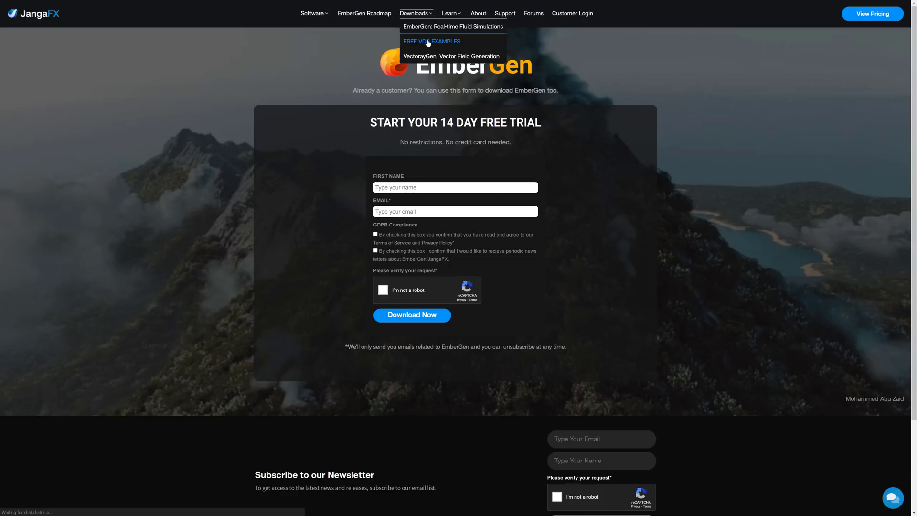
{"action": "left_click", "coordinate": [428, 42]}
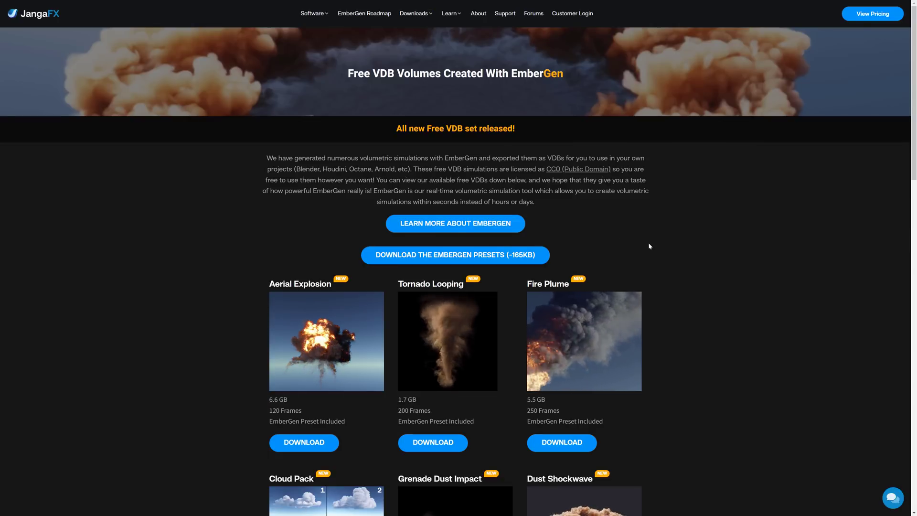
{"action": "scroll", "coordinate": [650, 246], "scroll_direction": "down", "scroll_amount": 2}
{"action": "scroll", "coordinate": [643, 241], "scroll_direction": "down", "scroll_amount": 1}
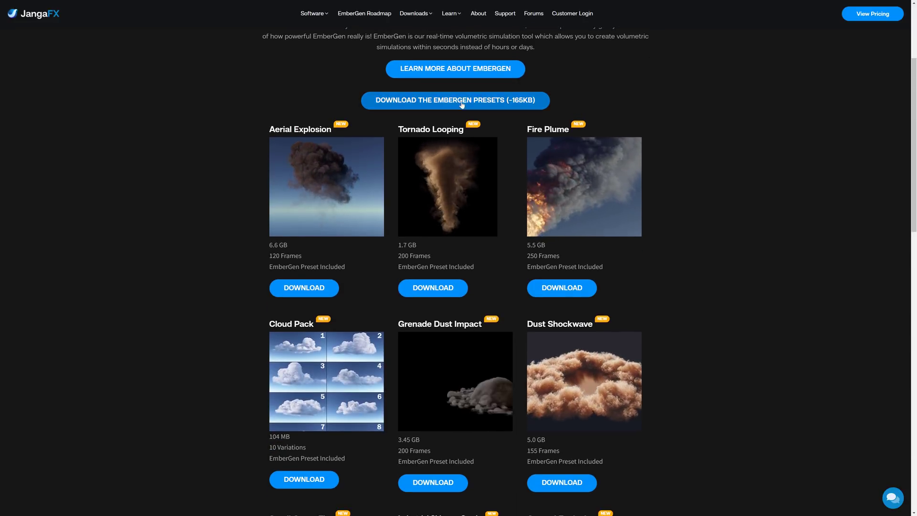
{"action": "scroll", "coordinate": [644, 352], "scroll_direction": "down", "scroll_amount": 2}
{"action": "scroll", "coordinate": [621, 344], "scroll_direction": "down", "scroll_amount": 2}
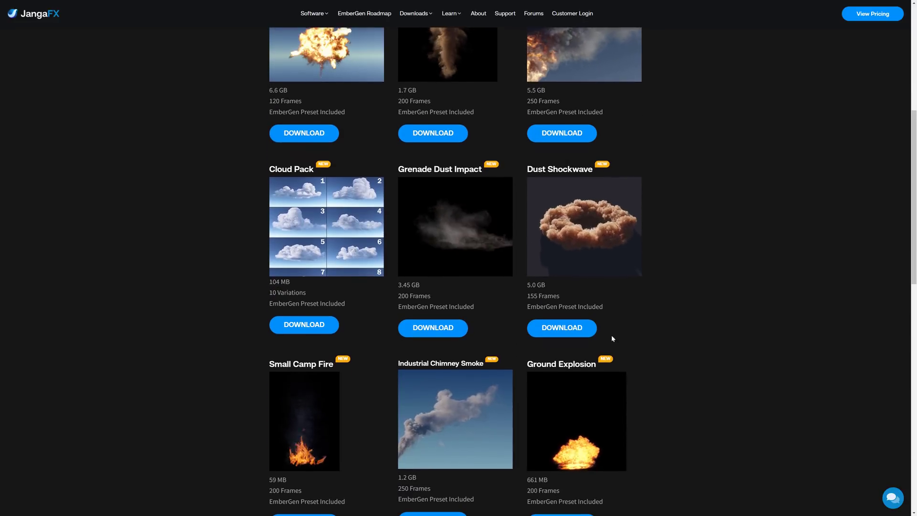
{"action": "scroll", "coordinate": [273, 188], "scroll_direction": "down", "scroll_amount": 2}
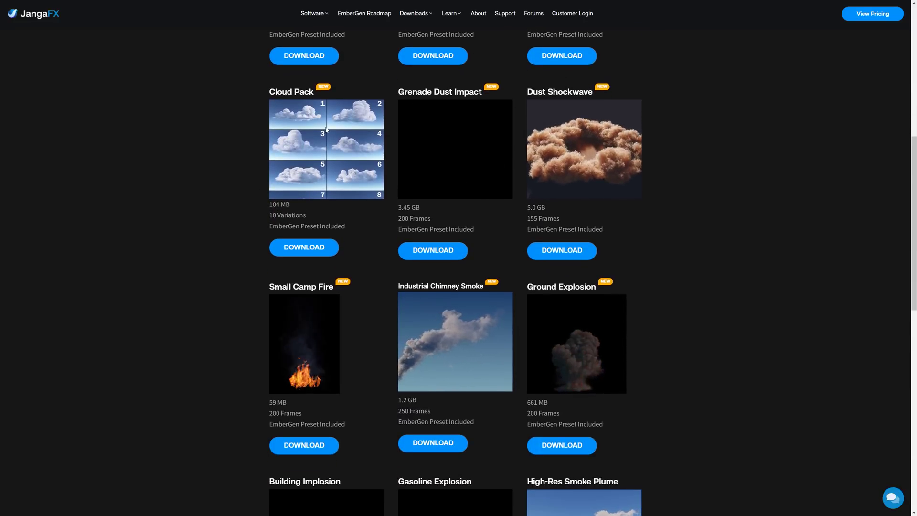
{"action": "scroll", "coordinate": [444, 324], "scroll_direction": "down", "scroll_amount": 3}
{"action": "scroll", "coordinate": [339, 287], "scroll_direction": "down", "scroll_amount": 7}
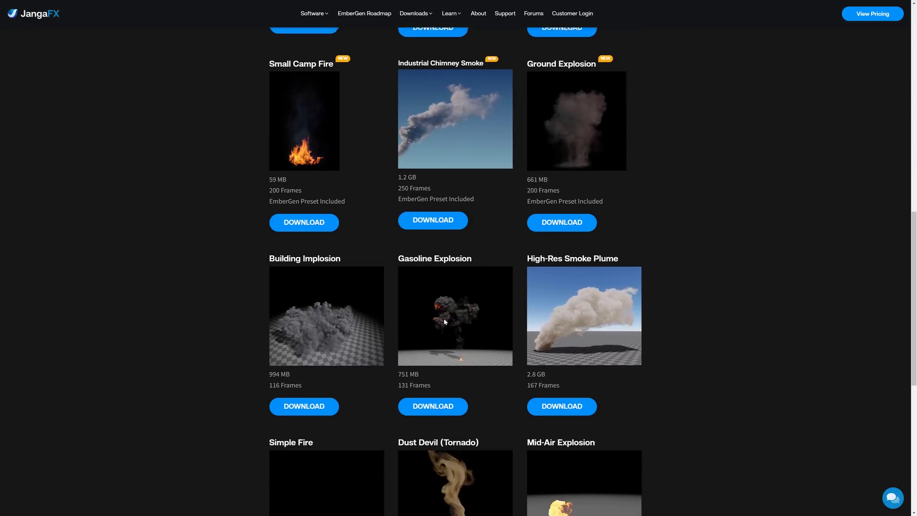
{"action": "scroll", "coordinate": [451, 313], "scroll_direction": "up", "scroll_amount": 9}
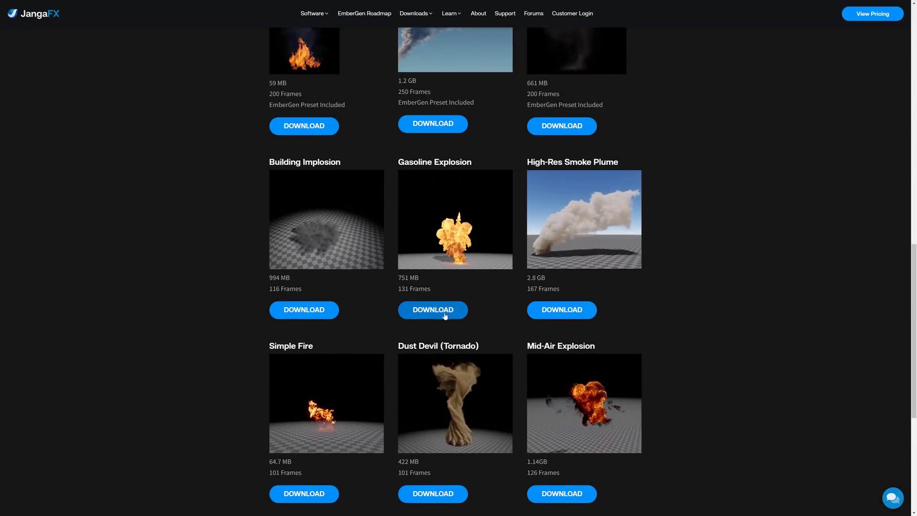
{"action": "scroll", "coordinate": [671, 314], "scroll_direction": "up", "scroll_amount": 6}
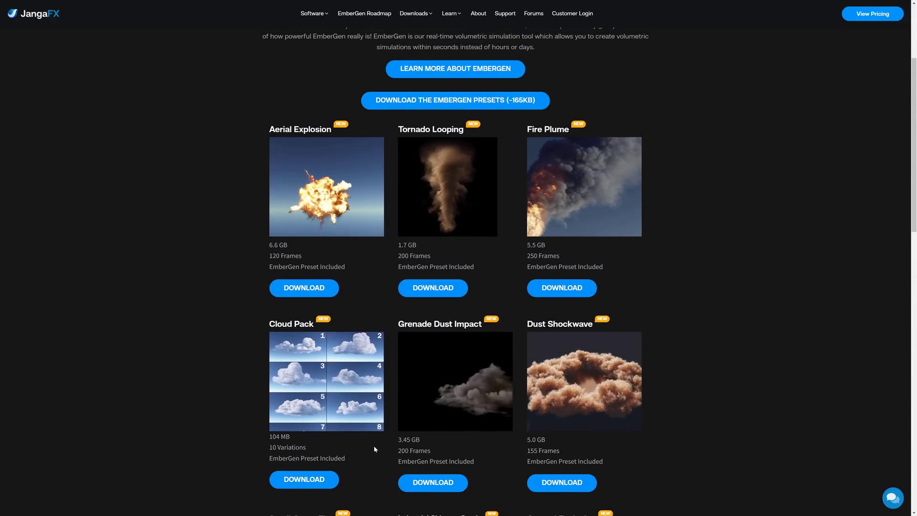
In EmberGen, move the Export: VDB node, discard torch changes and open 17_magic_liquid.ember
{"action": "key", "text": "alt+Tab"}
{"action": "key", "text": "alt+Tab"}
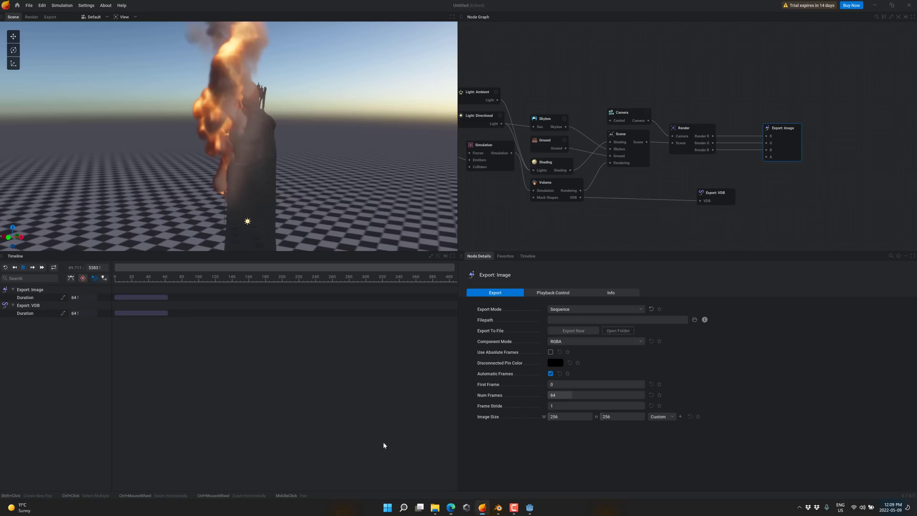
{"action": "left_click_drag", "start_coordinate": [723, 195], "coordinate": [632, 205]}
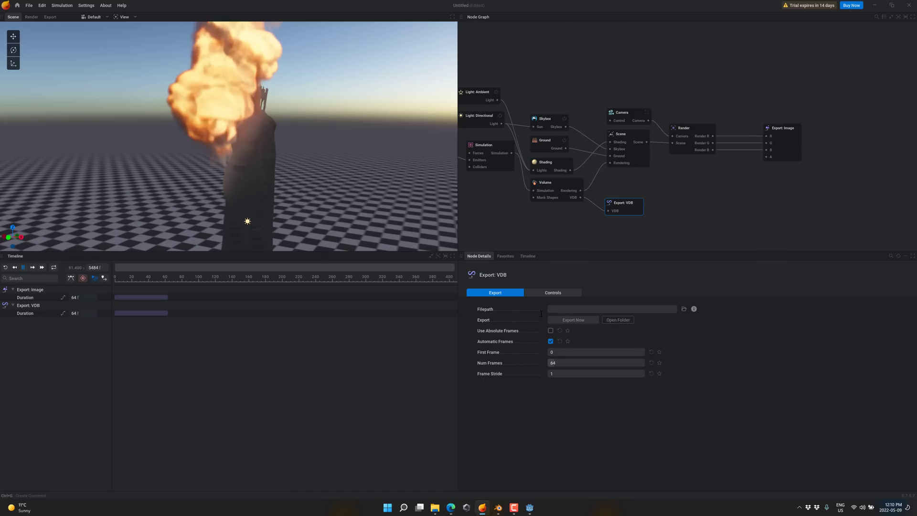
{"action": "left_click", "coordinate": [29, 5]}
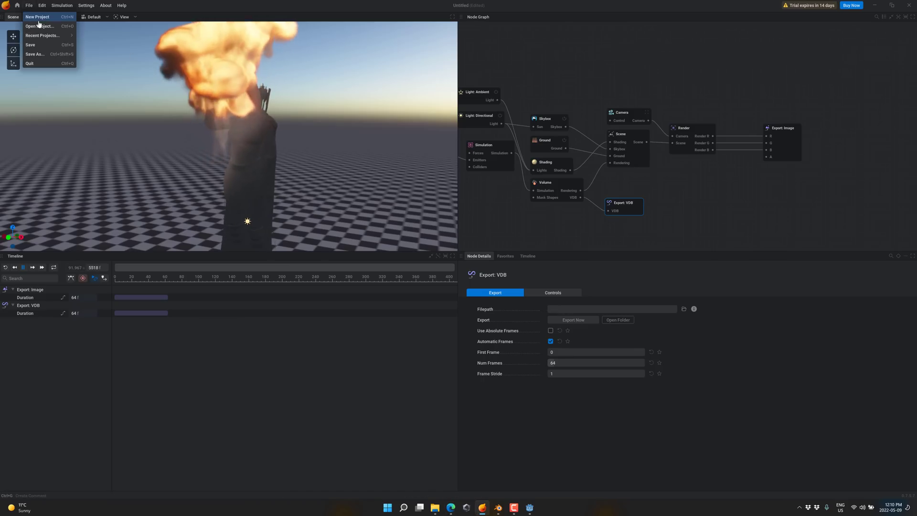
{"action": "left_click", "coordinate": [39, 27]}
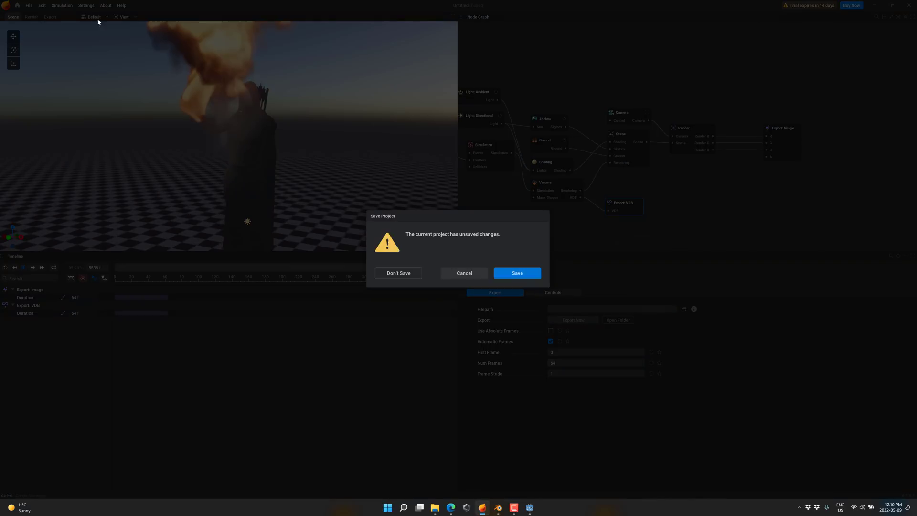
{"action": "left_click", "coordinate": [416, 272]}
{"action": "scroll", "coordinate": [173, 115], "scroll_direction": "down", "scroll_amount": 1}
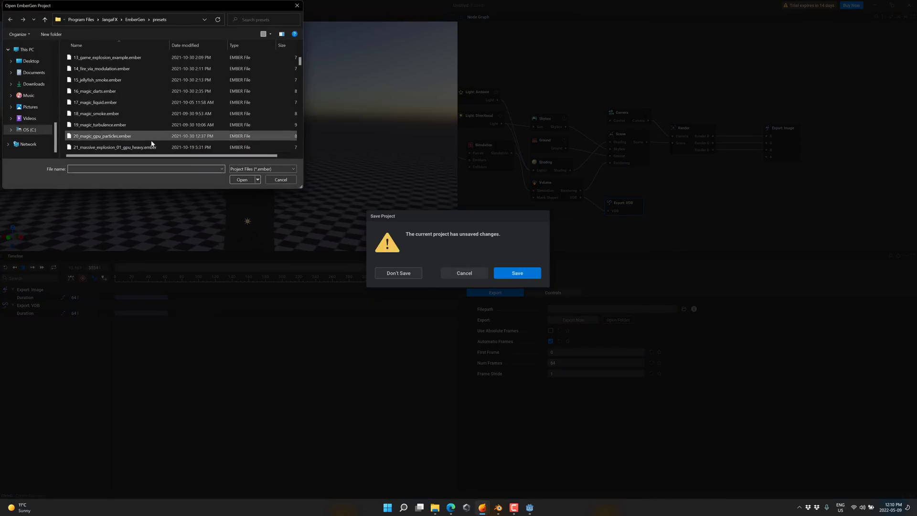
{"action": "double_click", "coordinate": [98, 103]}
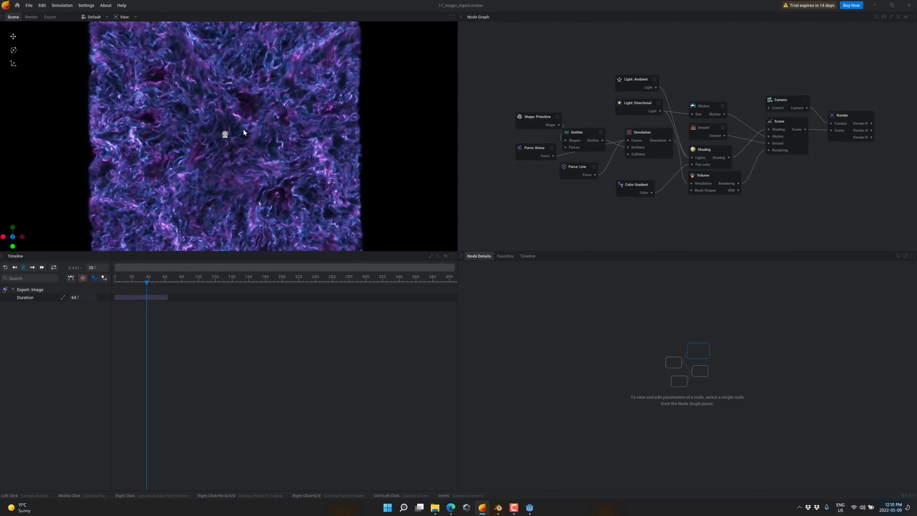
Load the bundled 03_tornado.ember preset project
{"action": "left_click", "coordinate": [29, 6]}
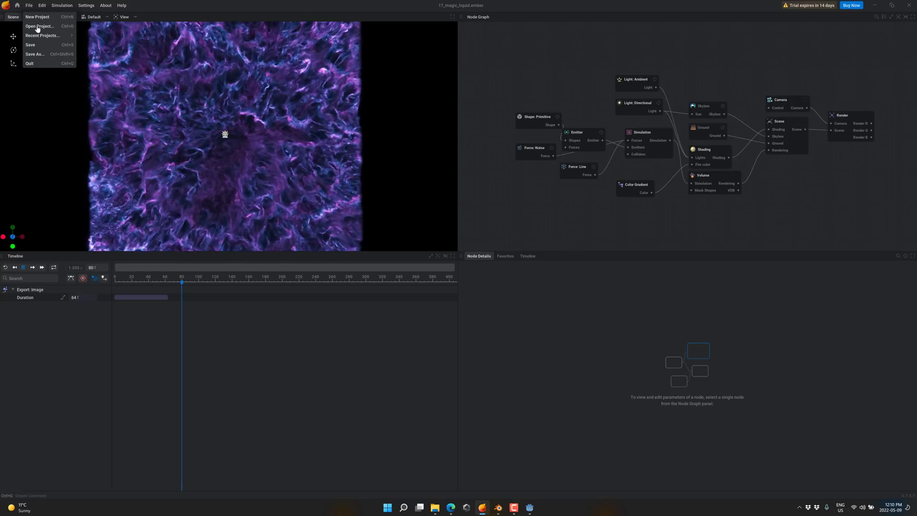
{"action": "left_click", "coordinate": [39, 27]}
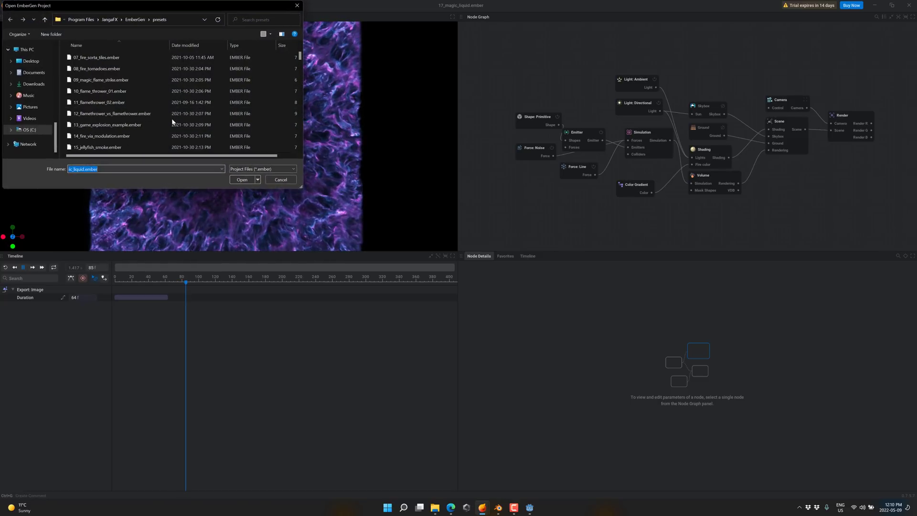
{"action": "scroll", "coordinate": [105, 70], "scroll_direction": "up", "scroll_amount": 1}
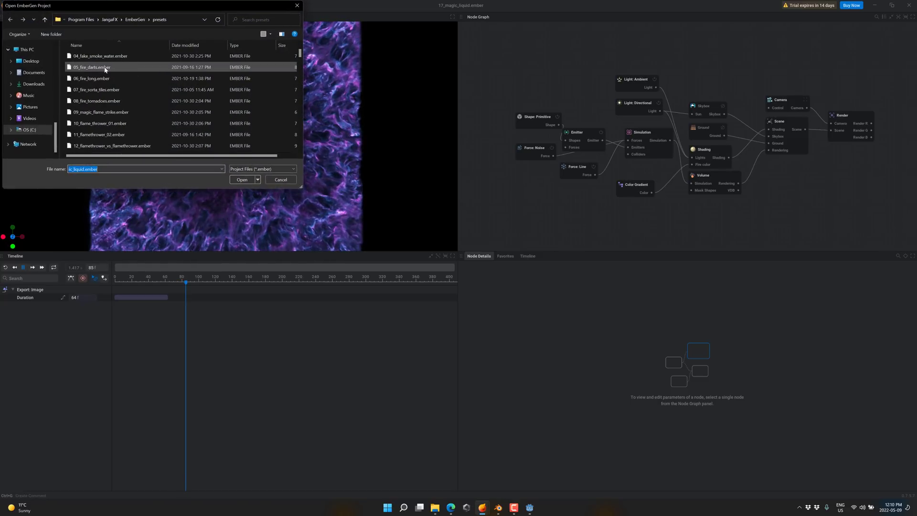
{"action": "scroll", "coordinate": [105, 69], "scroll_direction": "up", "scroll_amount": 1}
{"action": "double_click", "coordinate": [95, 78]}
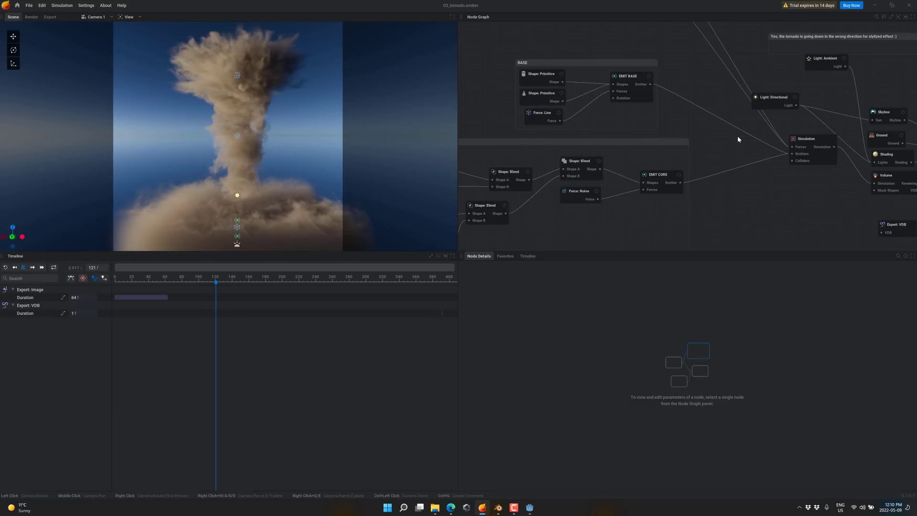
{"action": "scroll", "coordinate": [739, 180], "scroll_direction": "down", "scroll_amount": 5}
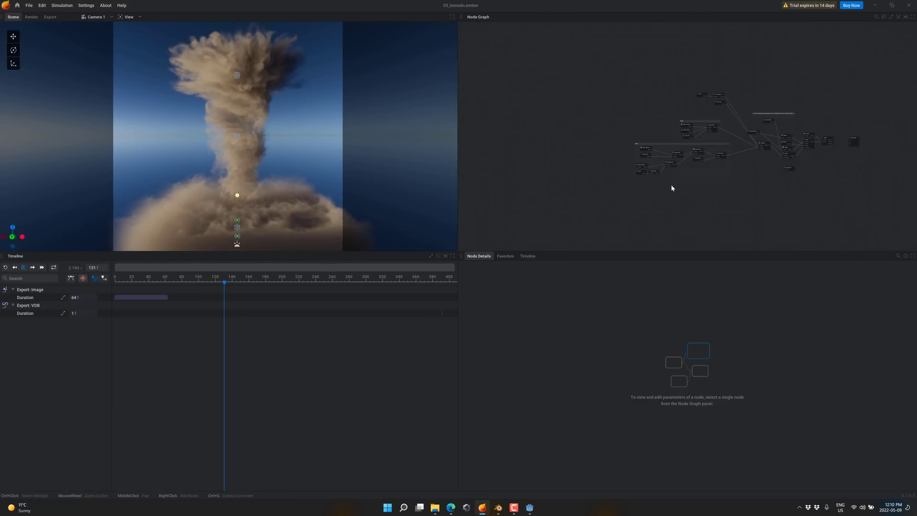
{"action": "key", "text": "f"}
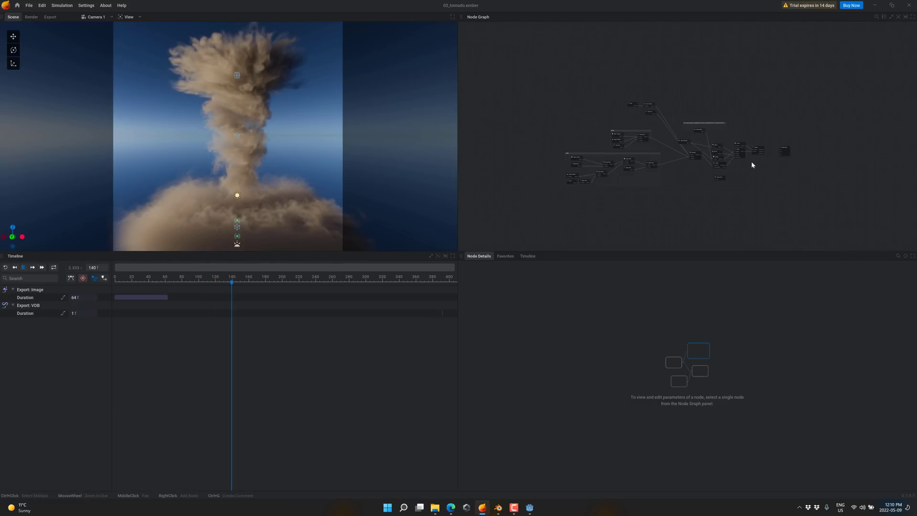
{"action": "scroll", "coordinate": [752, 165], "scroll_direction": "up", "scroll_amount": 3}
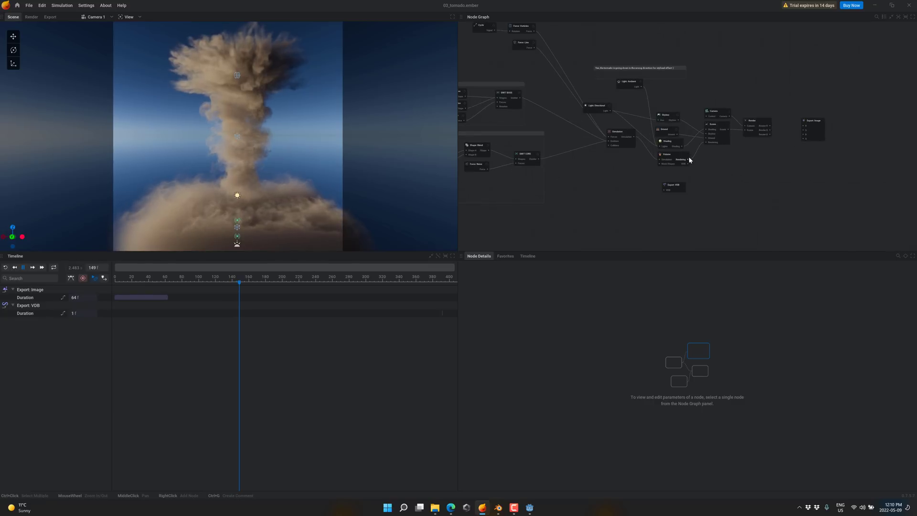
{"action": "scroll", "coordinate": [688, 165], "scroll_direction": "up", "scroll_amount": 2}
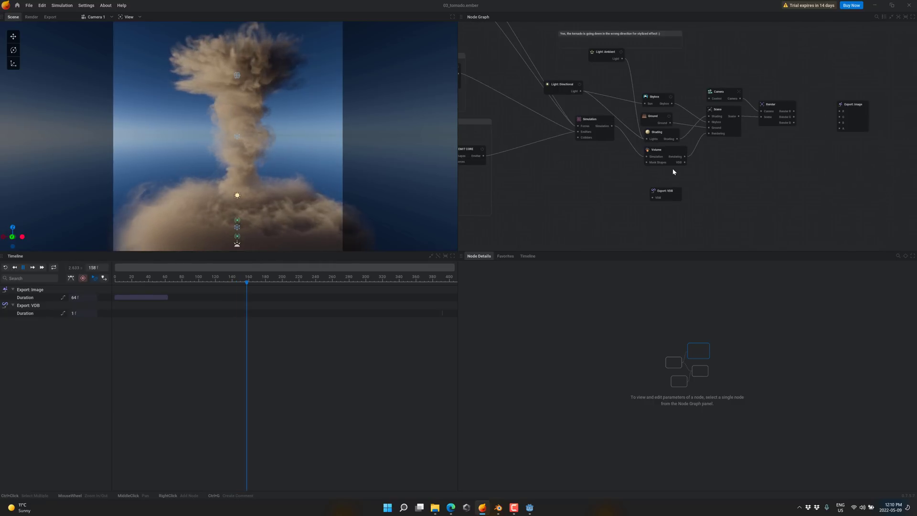
{"action": "scroll", "coordinate": [673, 172], "scroll_direction": "left", "scroll_amount": 3}
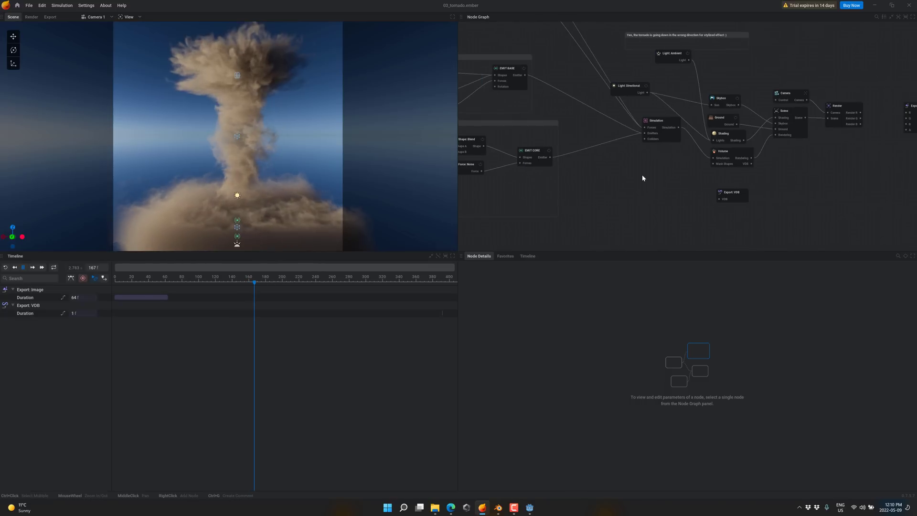
{"action": "scroll", "coordinate": [614, 176], "scroll_direction": "right", "scroll_amount": 3}
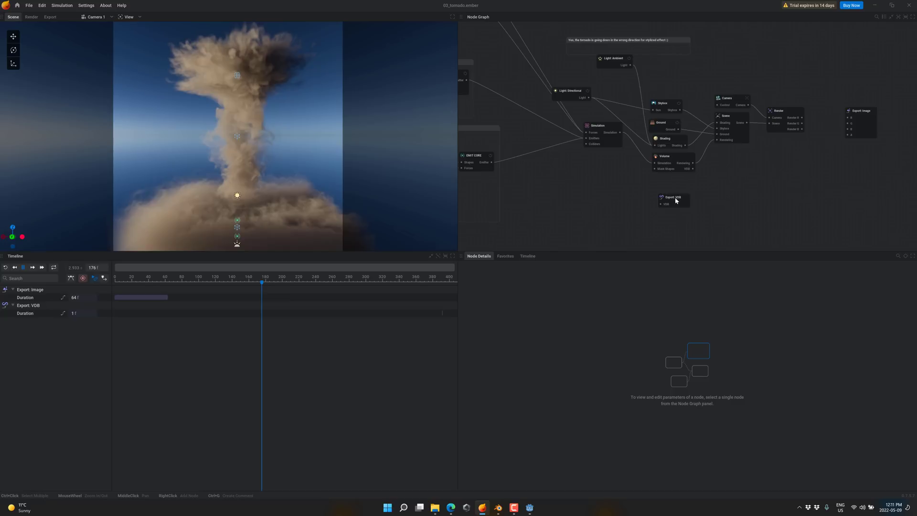
{"action": "scroll", "coordinate": [662, 199], "scroll_direction": "down", "scroll_amount": 1}
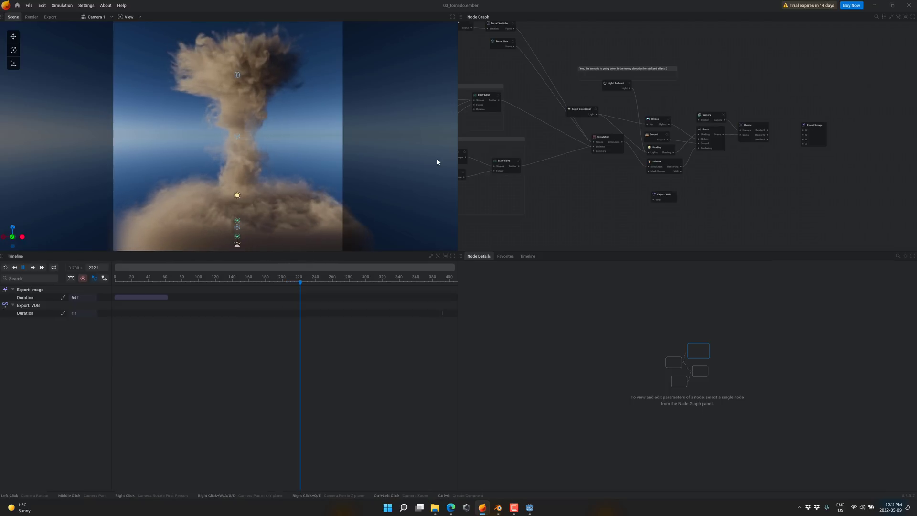
Return to the JangaFX free VDB volumes page in the browser
{"action": "mouse_move", "coordinate": [451, 509]}
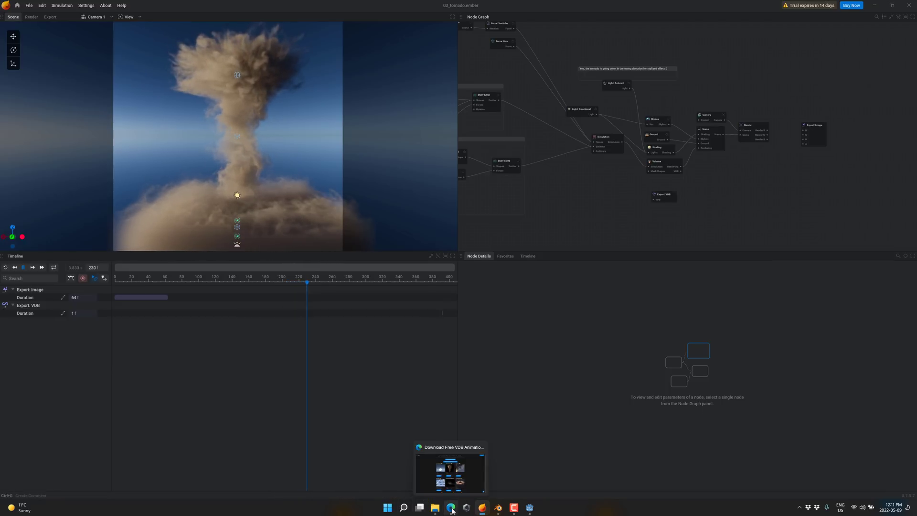
{"action": "left_click", "coordinate": [453, 485]}
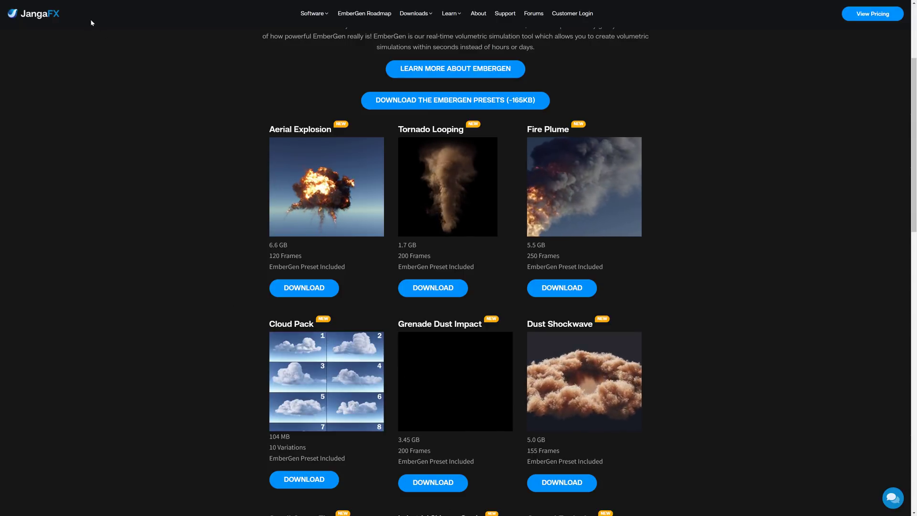
{"action": "mouse_move", "coordinate": [306, 18]}
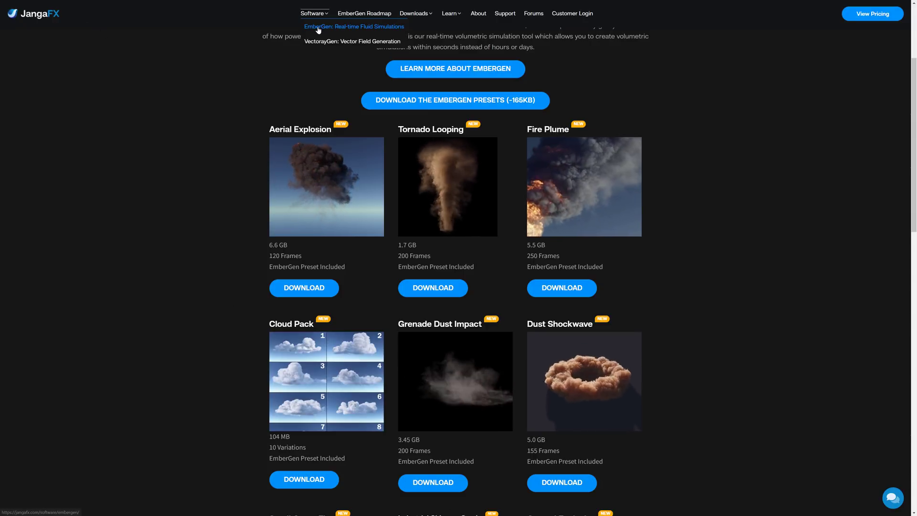